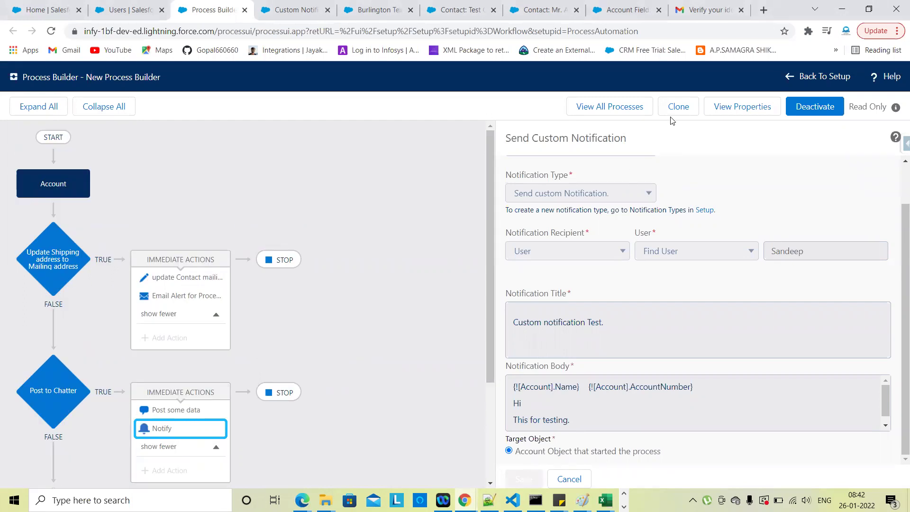
- Open the active Version 5 of New Process Builder and clone it as a version of the current process
left_click(630, 106)
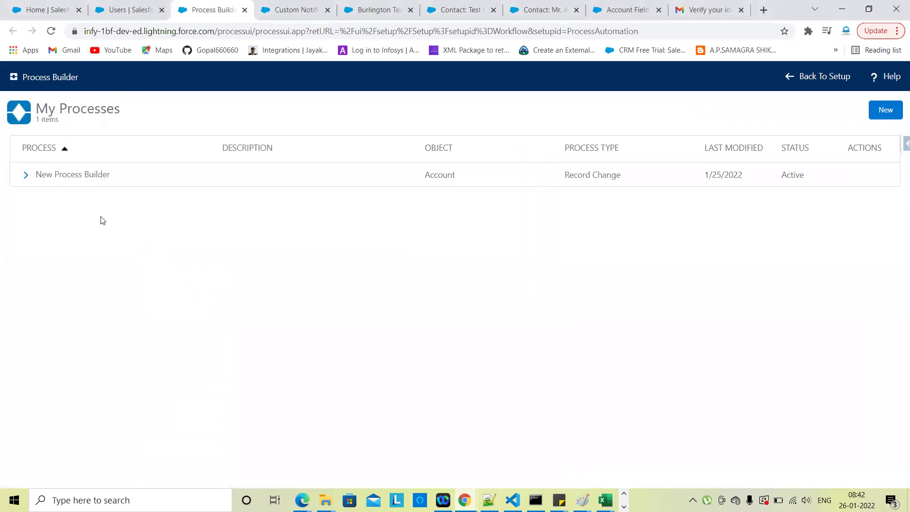
left_click(26, 176)
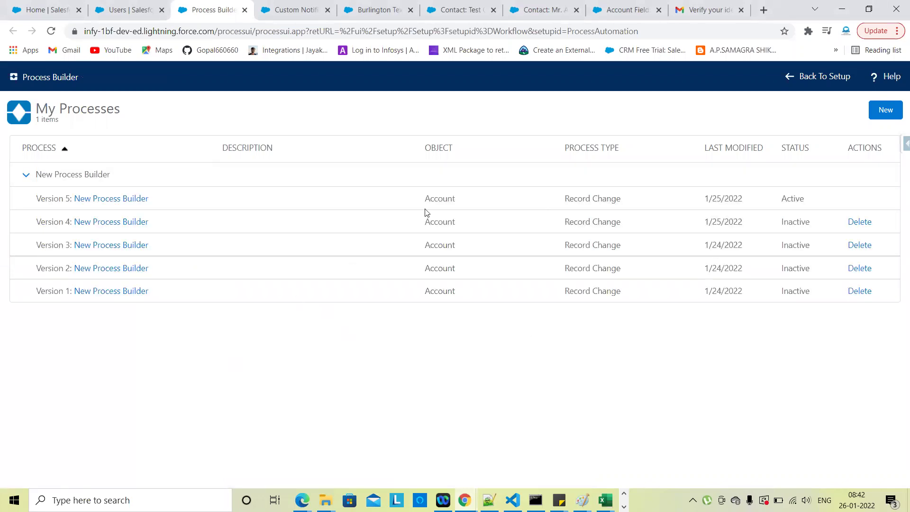
left_click(130, 202)
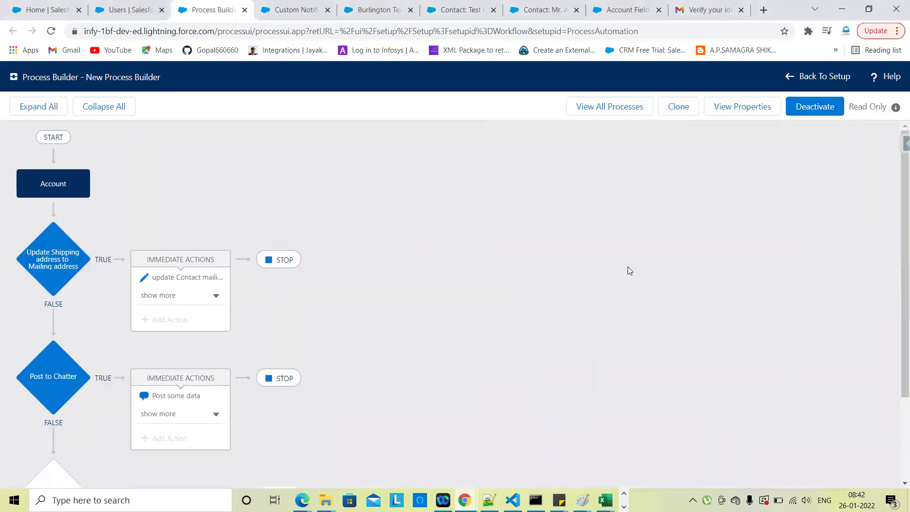
left_click(681, 111)
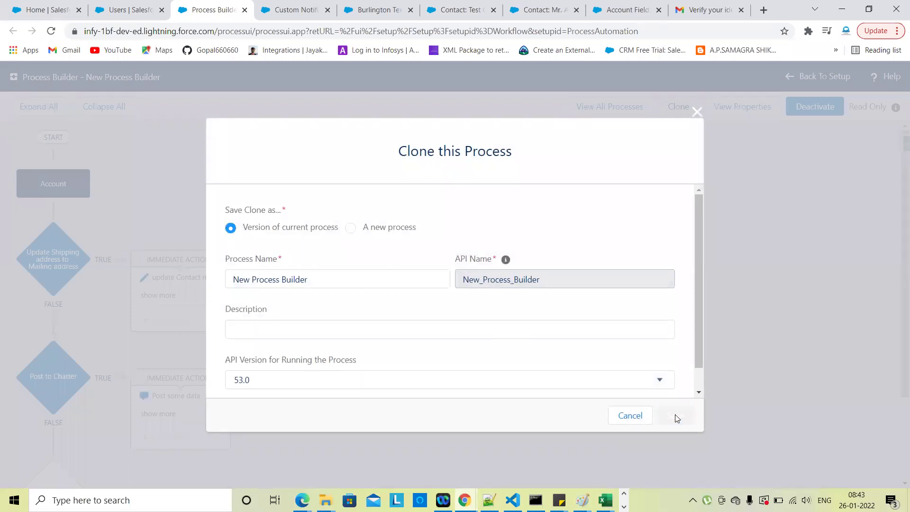
left_click(676, 416)
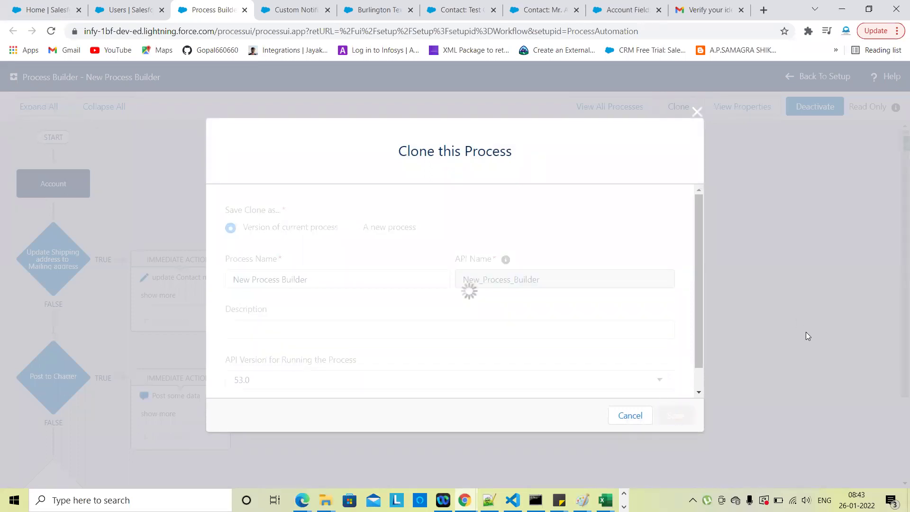
scroll(364, 251, "down", 2)
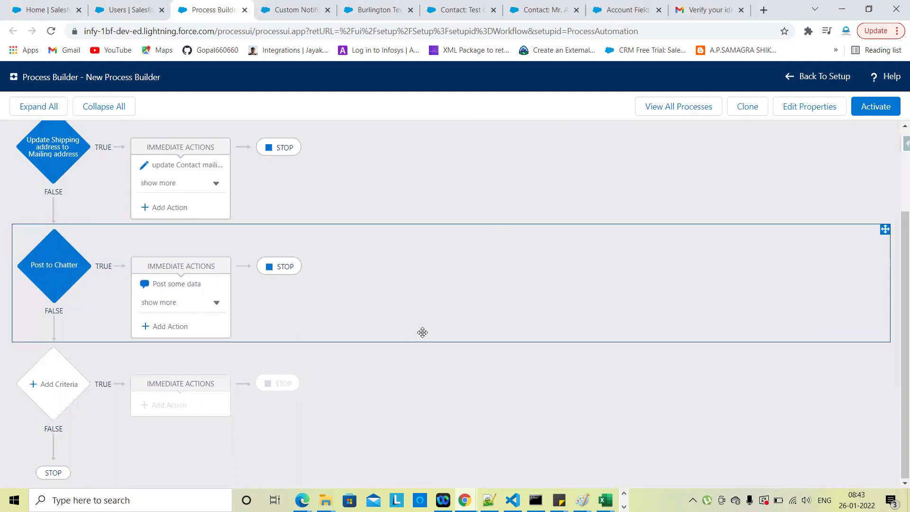
scroll(423, 331, "up", 2)
scroll(428, 325, "down", 2)
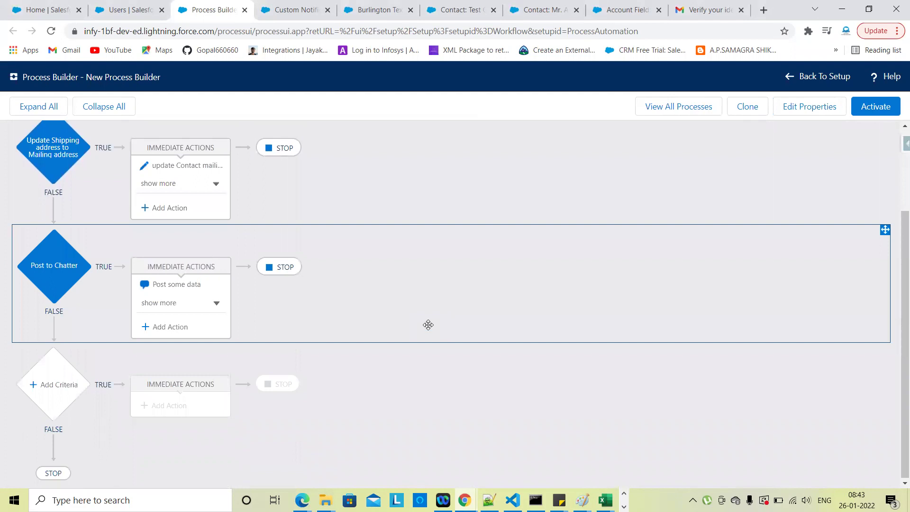
left_click(58, 386)
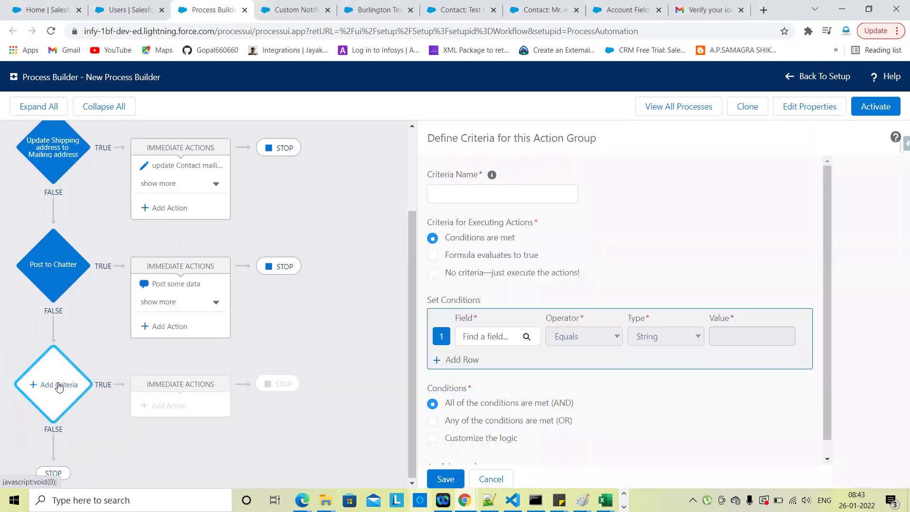
left_click(510, 477)
scroll(662, 355, "up", 3)
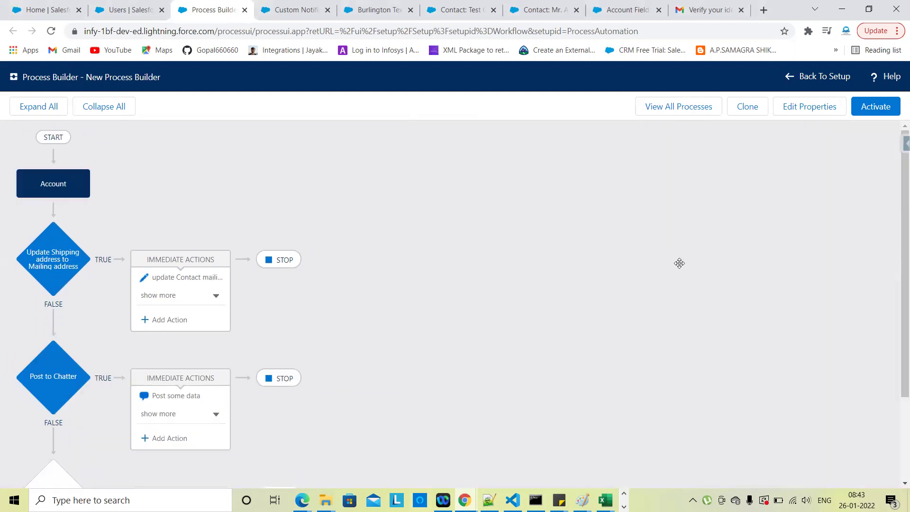
- Open the active version of New Process Builder from the process list and deactivate it
left_click(684, 104)
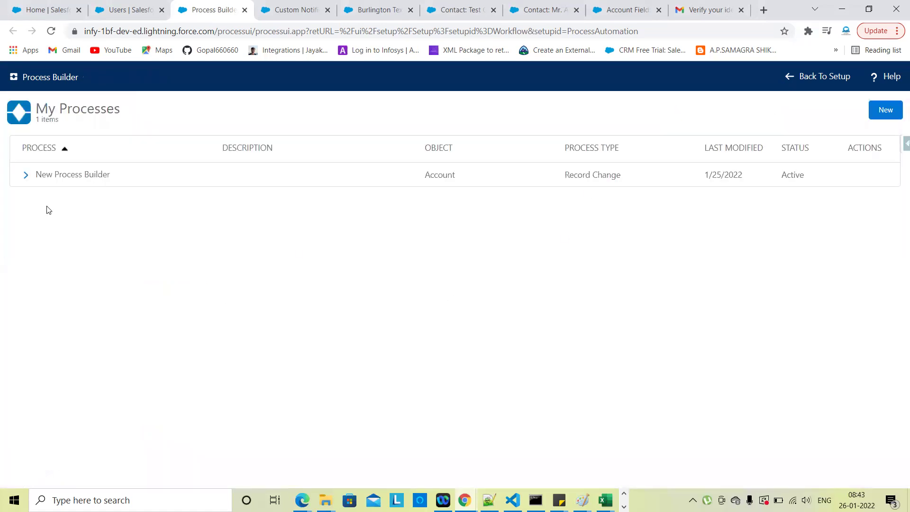
left_click(26, 175)
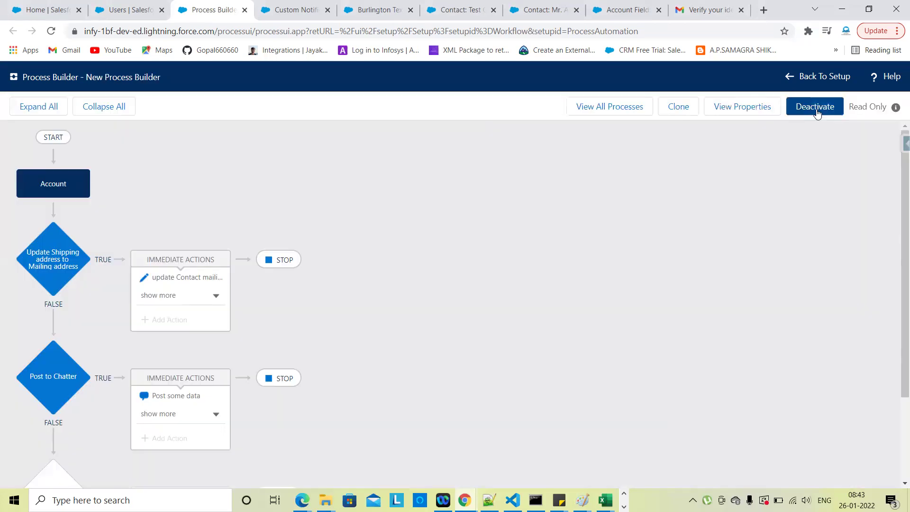
left_click(816, 112)
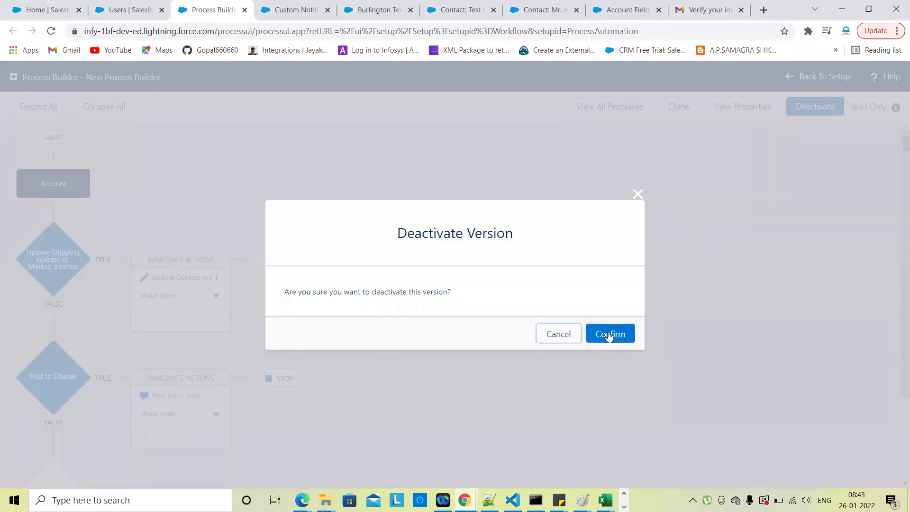
left_click(610, 334)
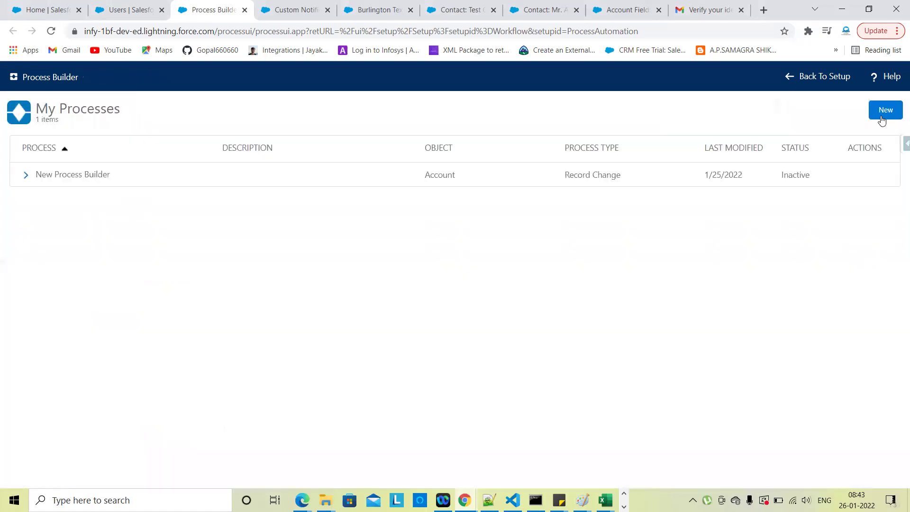
- Create a new process named "submit approval" that starts when a record changes
left_click(883, 113)
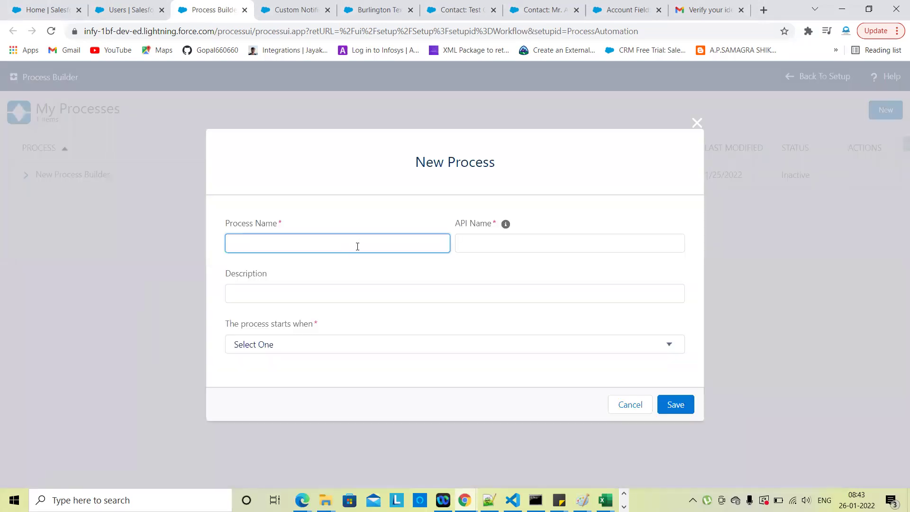
left_click(358, 246)
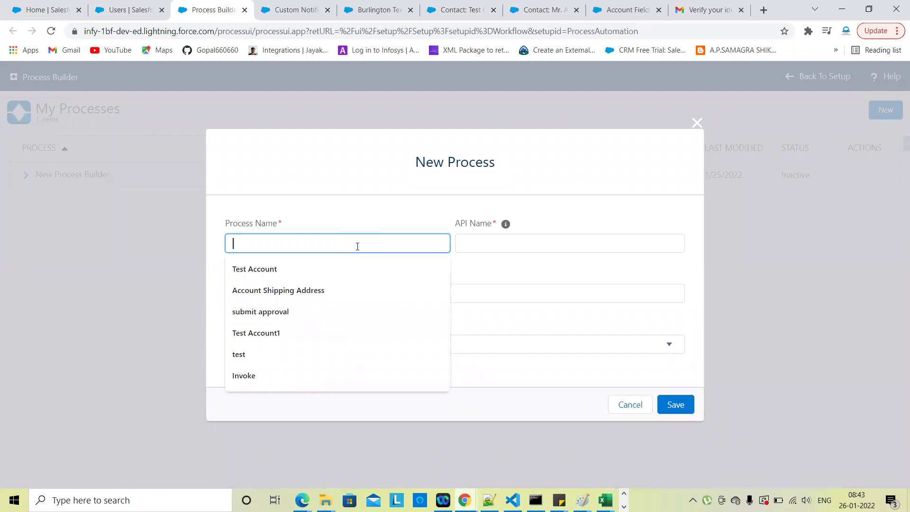
left_click(285, 315)
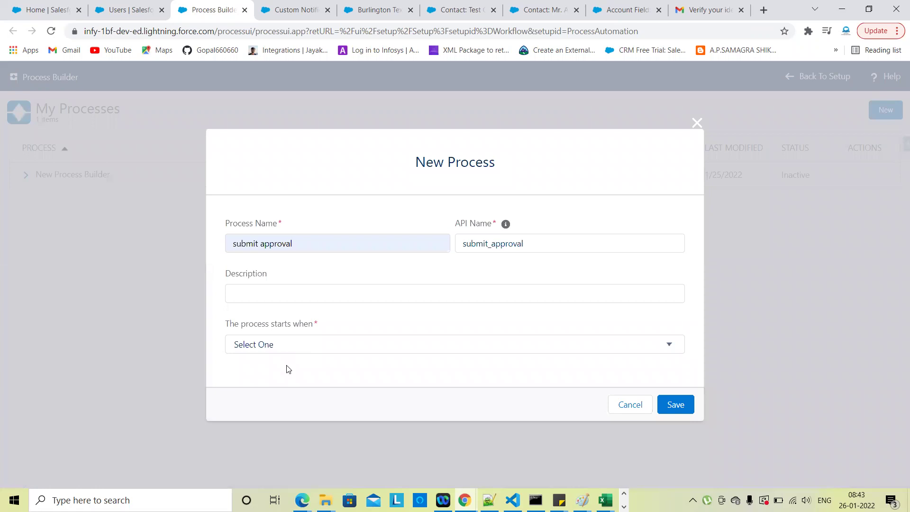
left_click(427, 344)
left_click(676, 411)
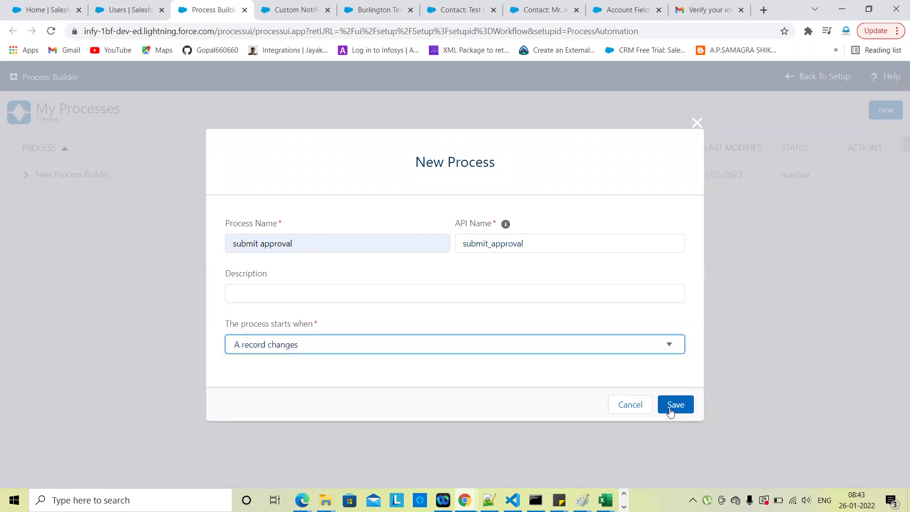
left_click(676, 409)
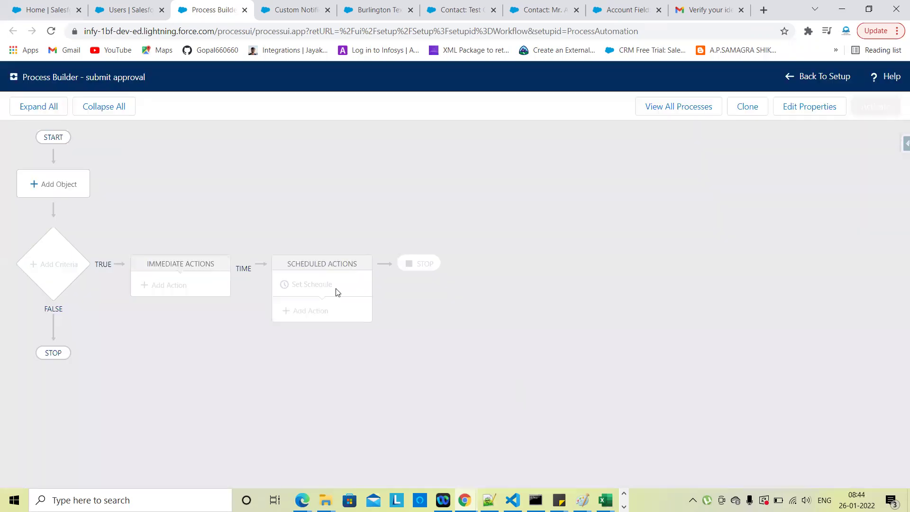
- Choose Account as the object that starts the submit approval process
left_click(50, 193)
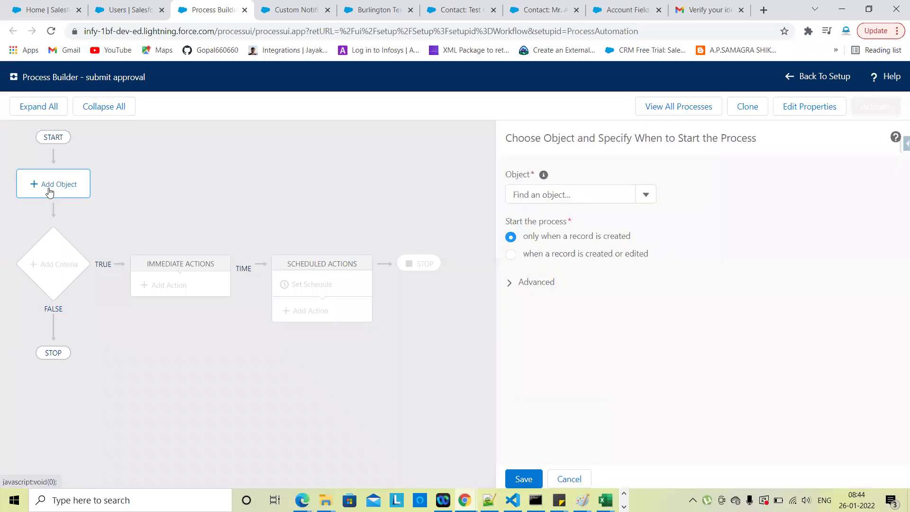
left_click(557, 195)
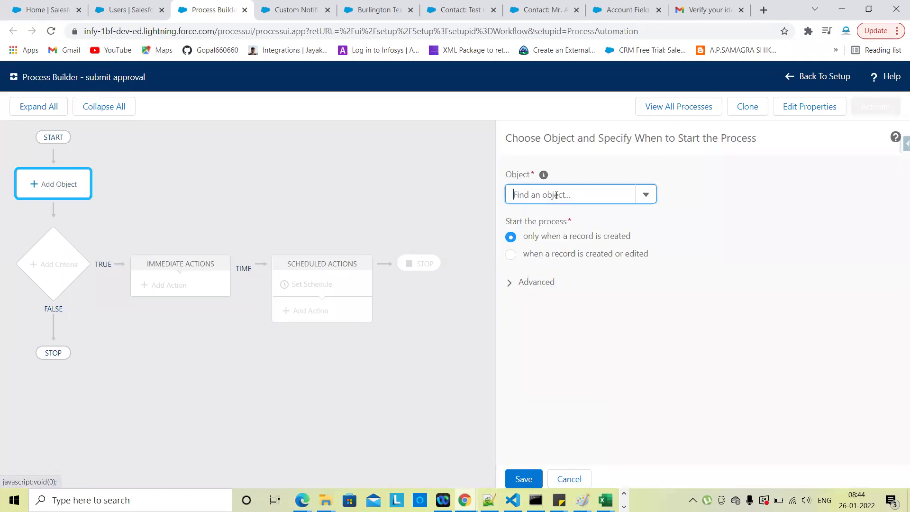
type("Accoiu")
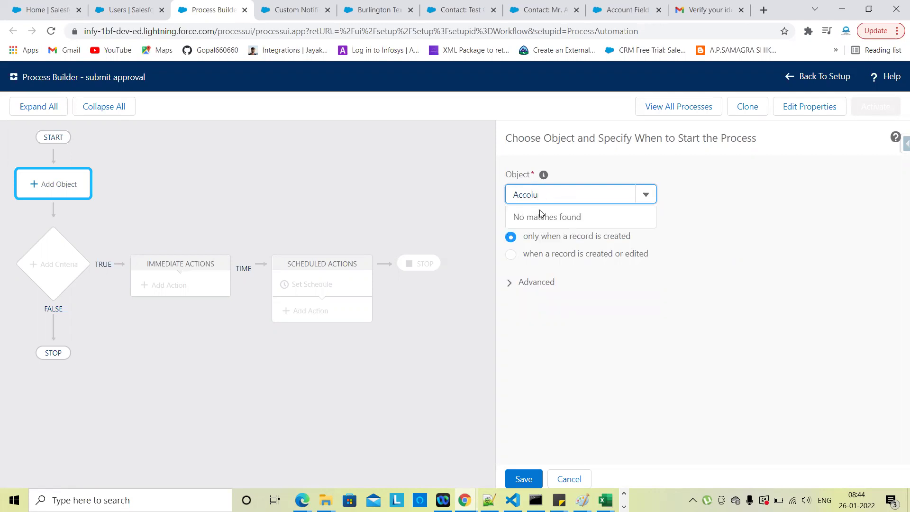
key("BackSpace")
key("BackSpace")
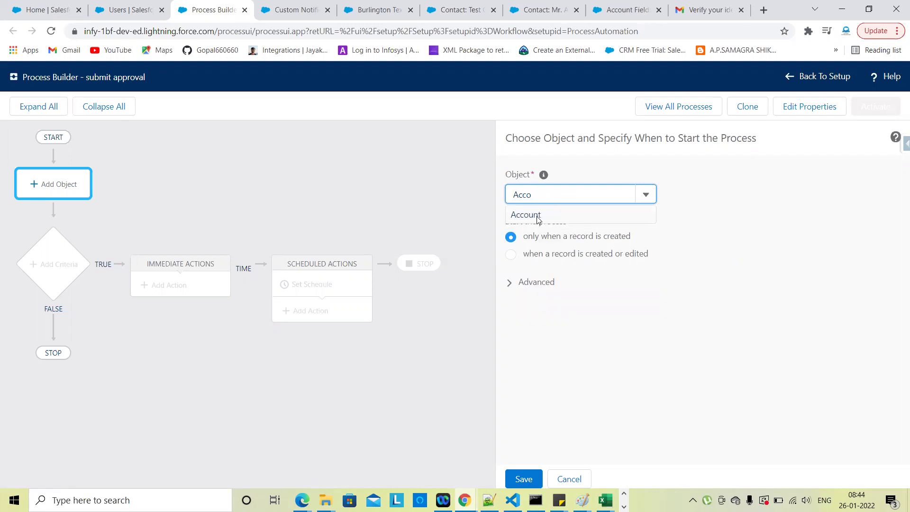
key("Down")
key("Return")
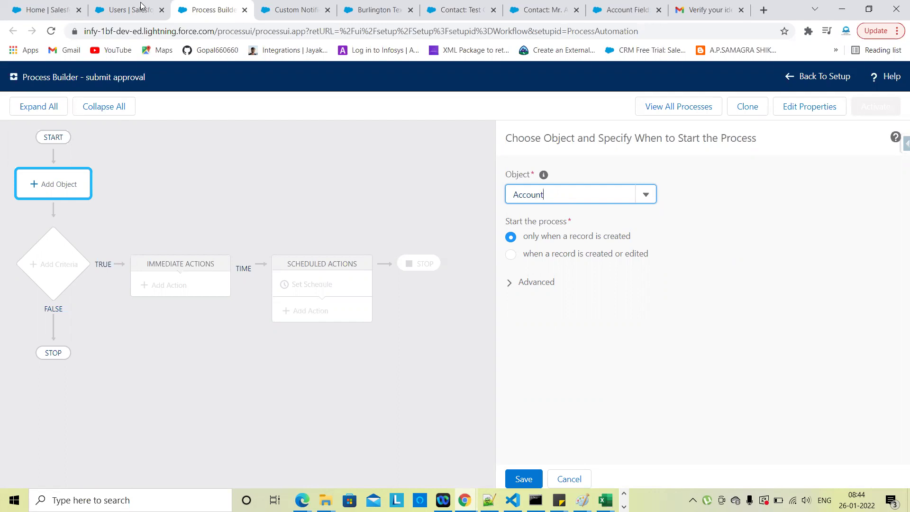
- Switch to Salesforce Classic from the Burlington Textiles Corp of America record and open another account record
left_click(372, 6)
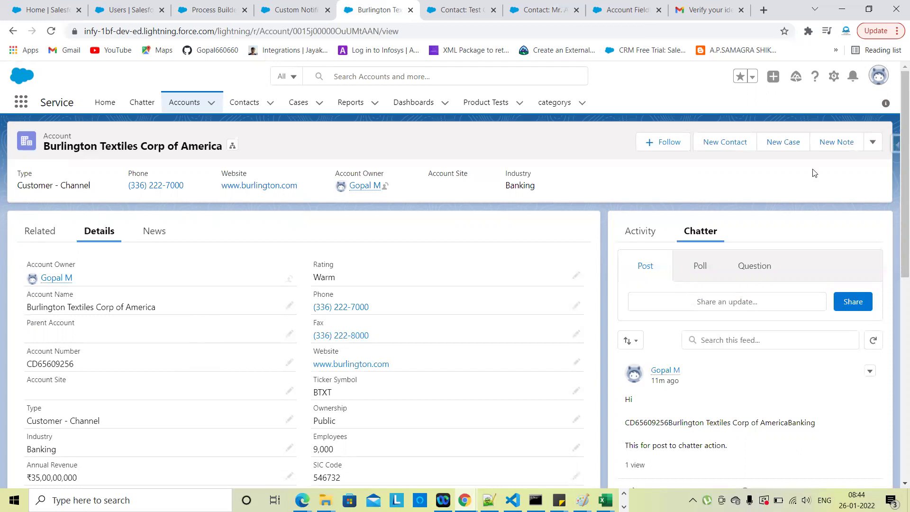
left_click(875, 81)
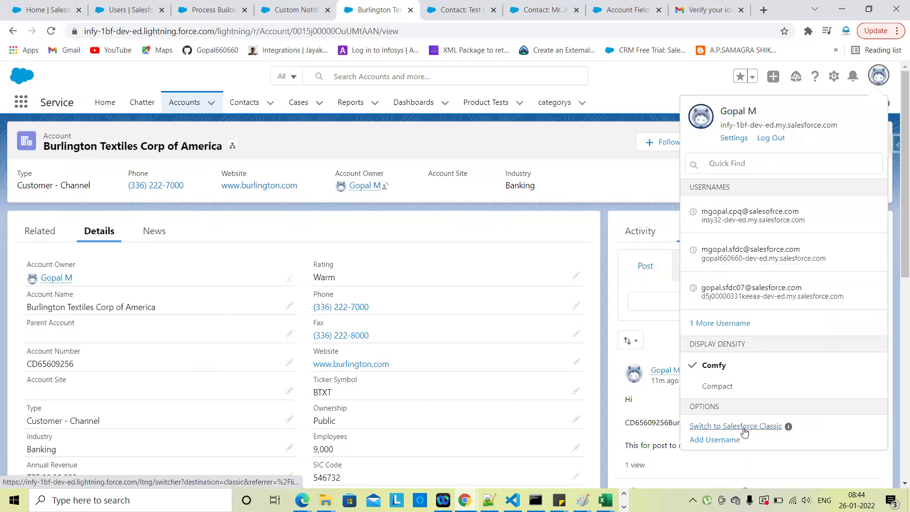
left_click(744, 427)
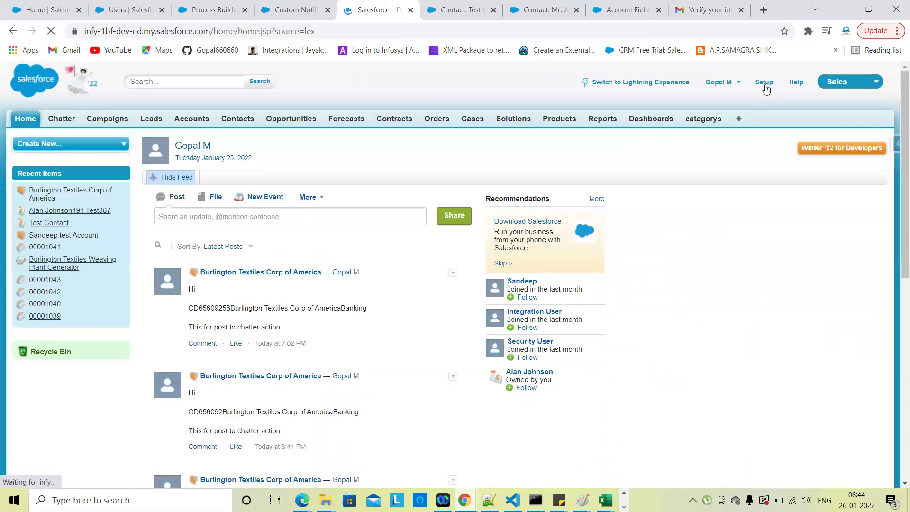
left_click(764, 83)
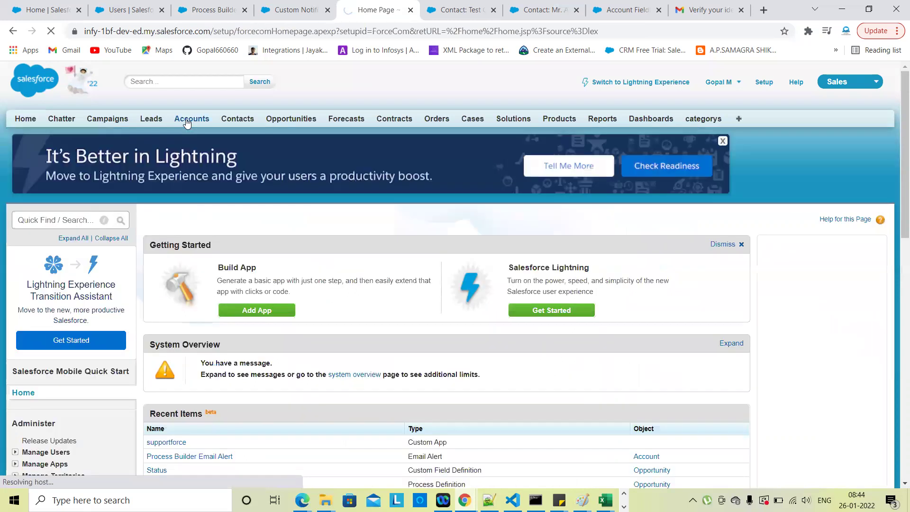
left_click(187, 120)
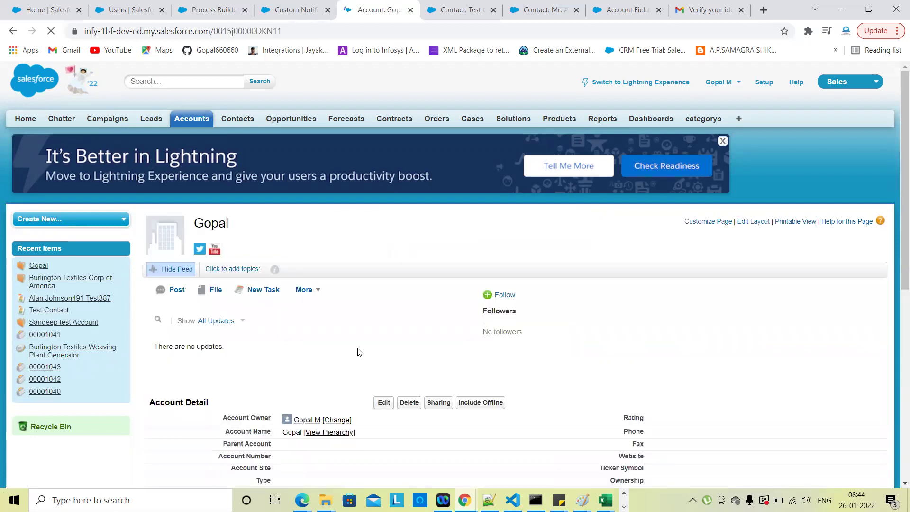
- Examine the account's detail fields and related lists in Classic, and return to the submit approval process in Process Builder
scroll(352, 347, "down", 2)
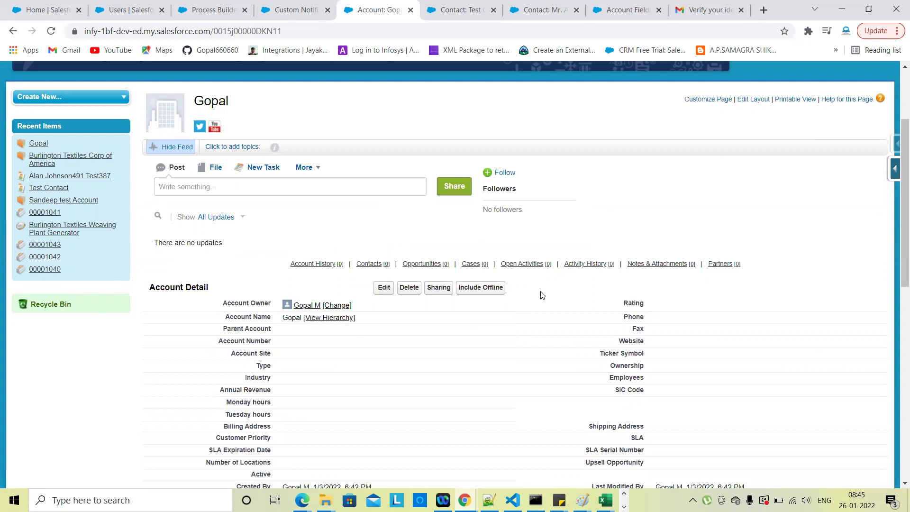
scroll(518, 403, "down", 10)
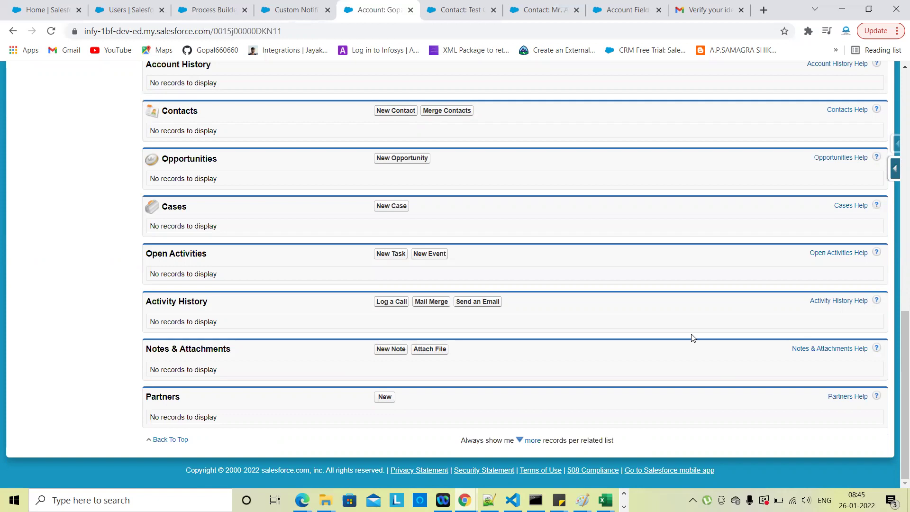
key("Home")
scroll(692, 338, "up", 1)
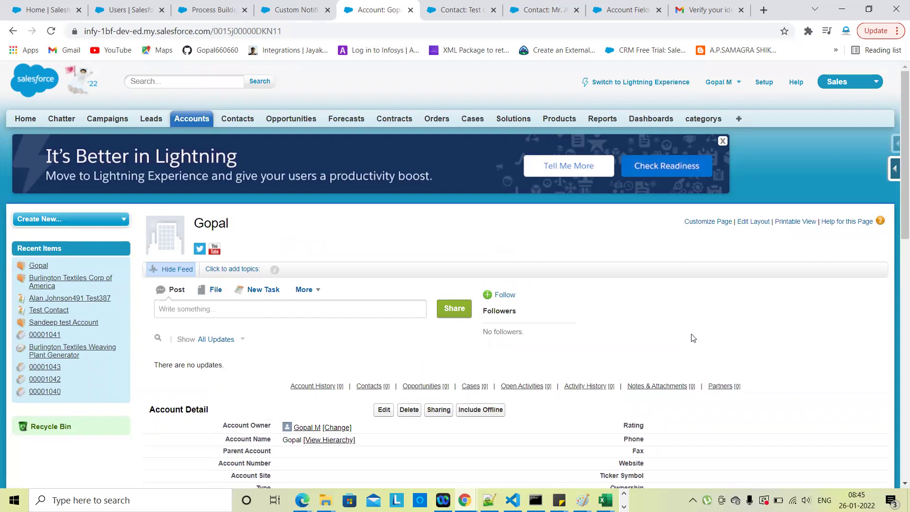
scroll(580, 292, "down", 3)
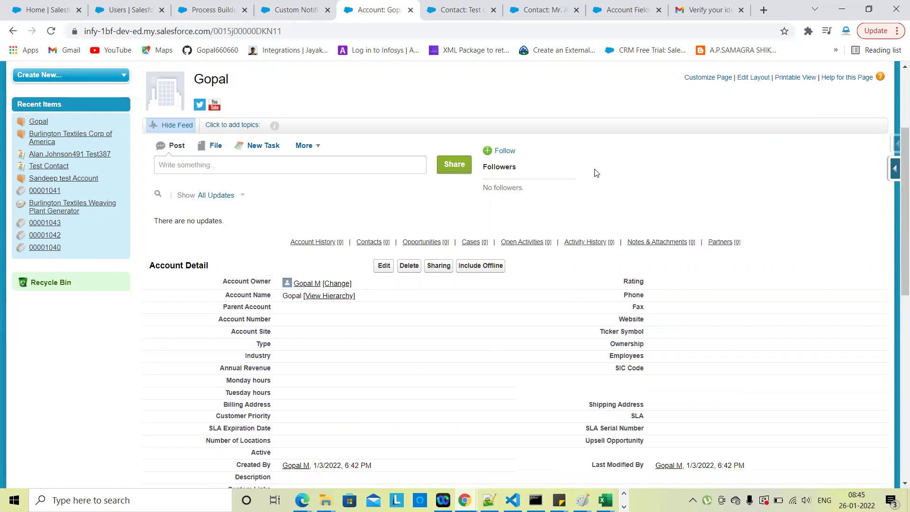
scroll(403, 247, "up", 3)
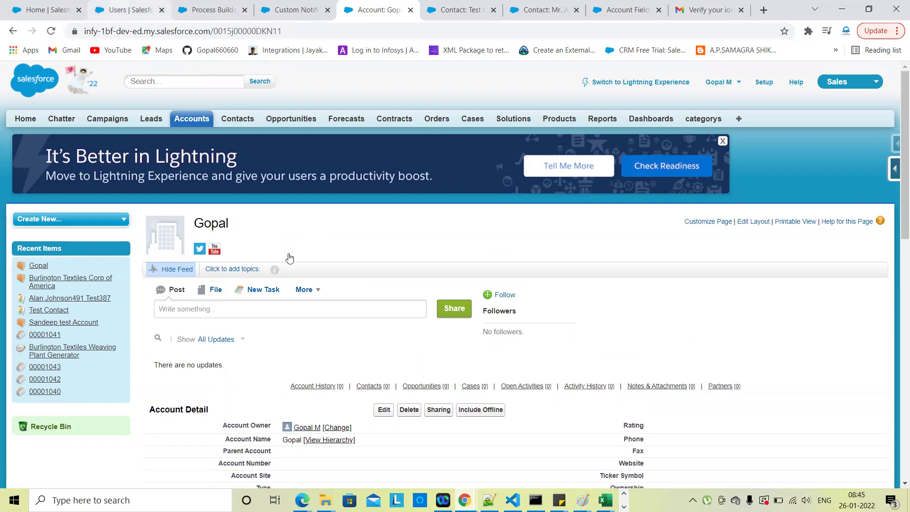
left_click(124, 10)
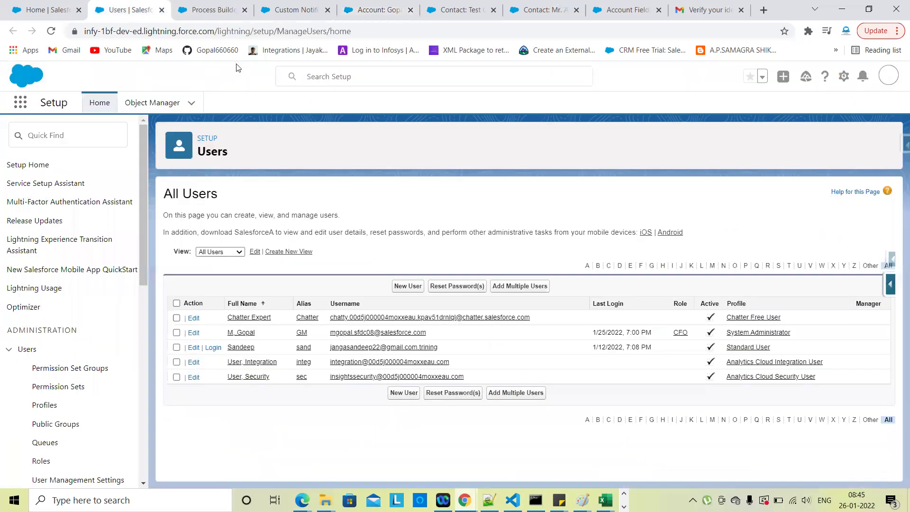
left_click(213, 9)
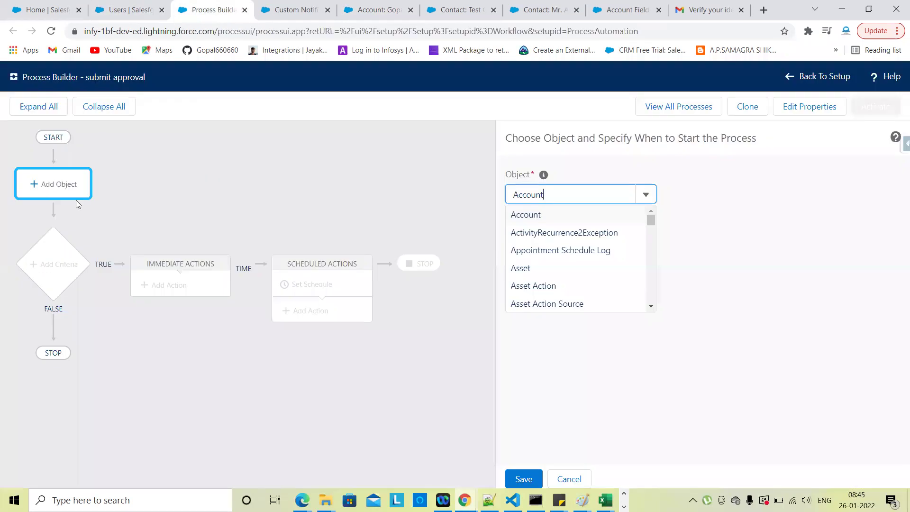
- Select Account as the object, start the process only when a record is created, and save the object settings
left_click(544, 219)
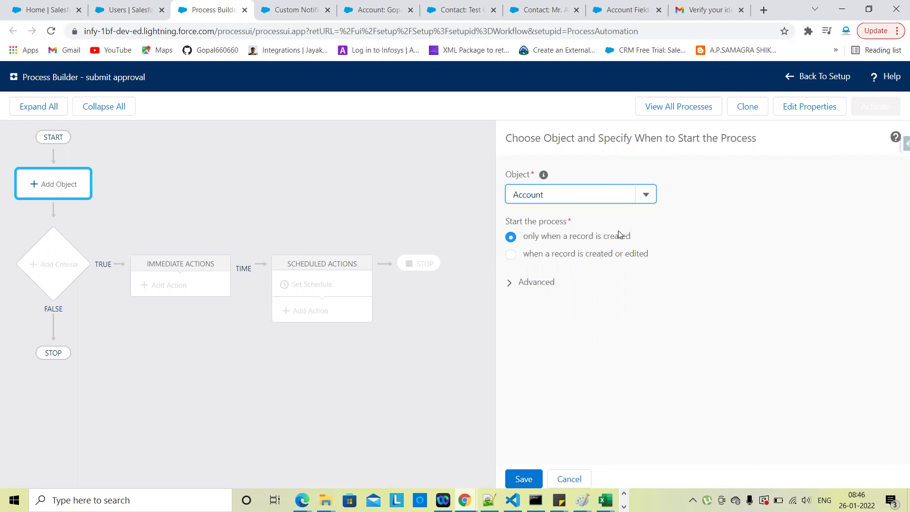
left_click(528, 448)
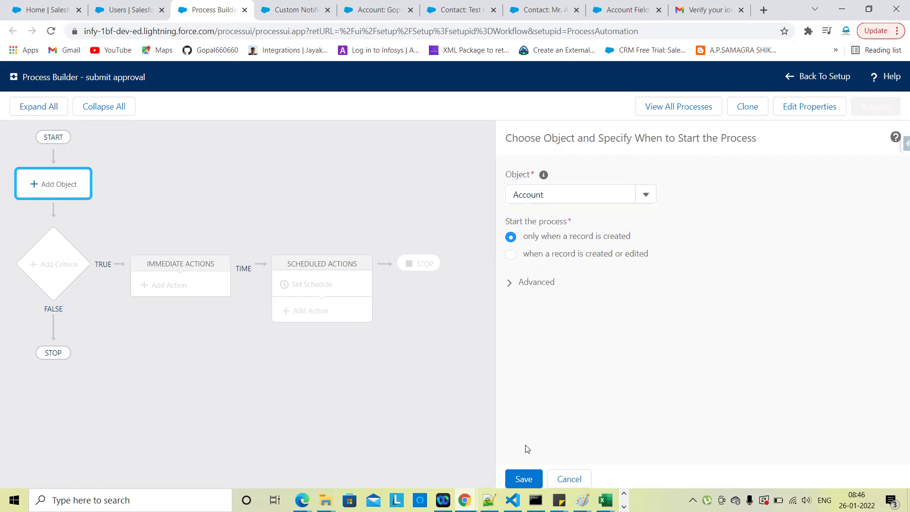
key("Tab")
key("Return")
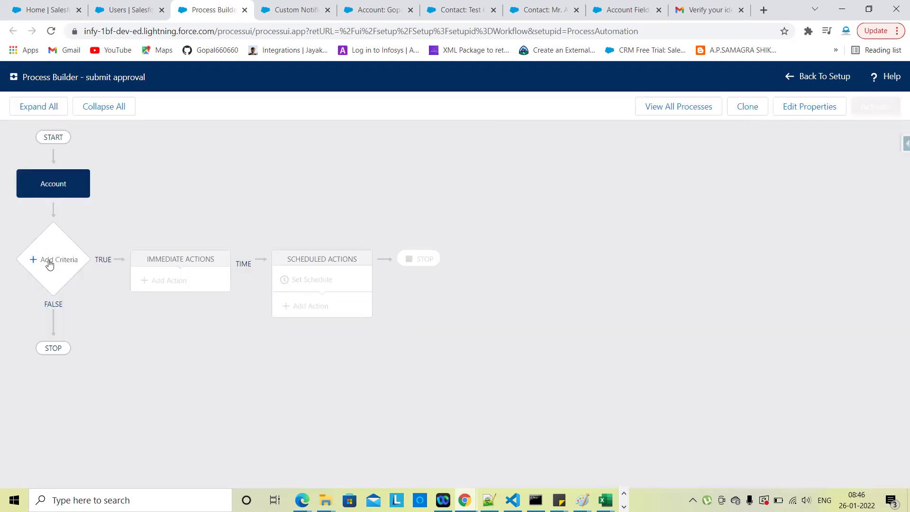
- Add a criteria node named "No Conditions" that executes the actions without criteria, and save it
left_click(49, 264)
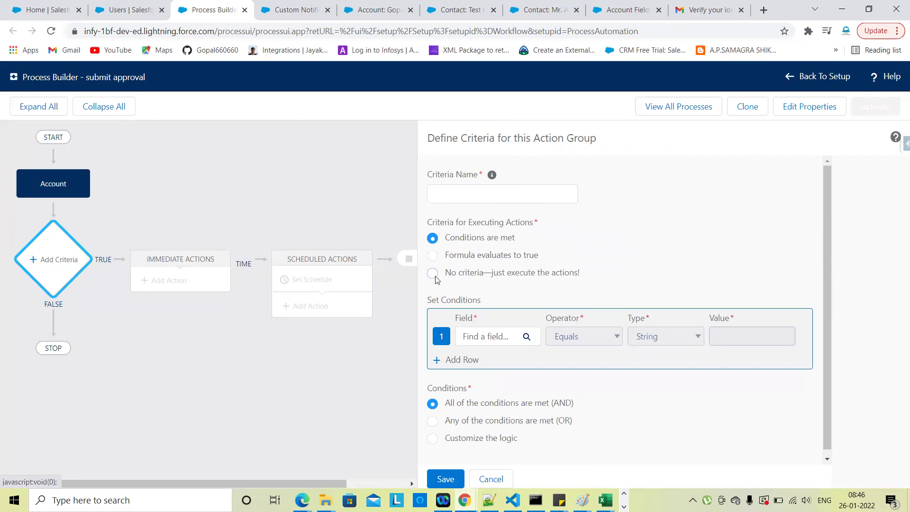
left_click(480, 281)
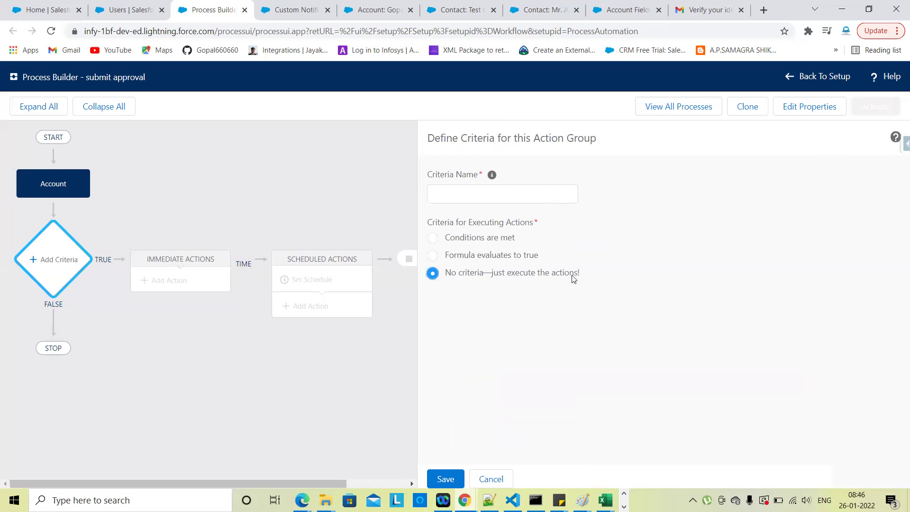
left_click(467, 196)
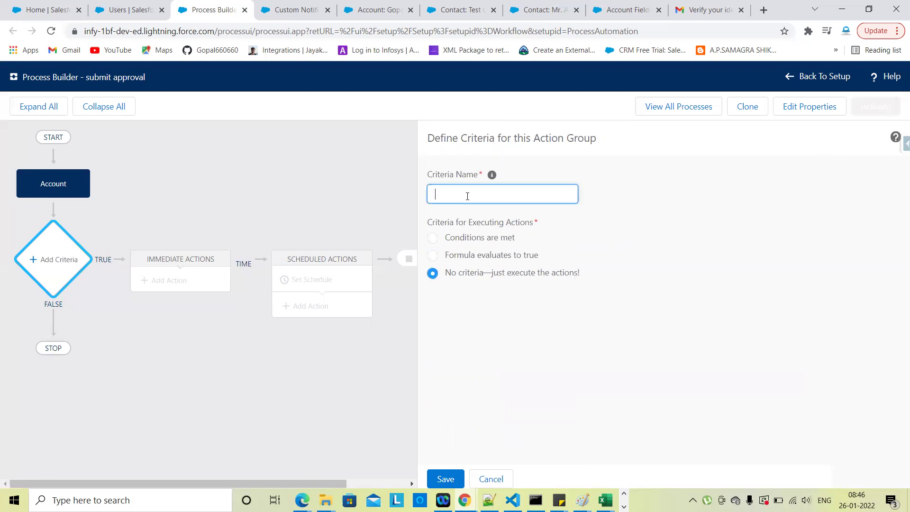
type("NO")
key("BackSpace")
key("BackSpace")
type("o Condi")
key("BackSpace")
key("BackSpace")
type("ditions")
left_click(544, 221)
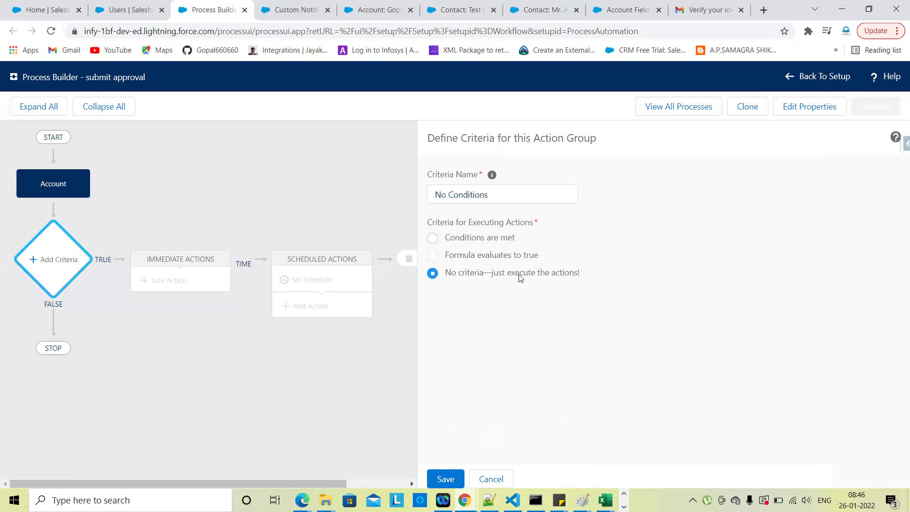
left_click(55, 260)
left_click(445, 478)
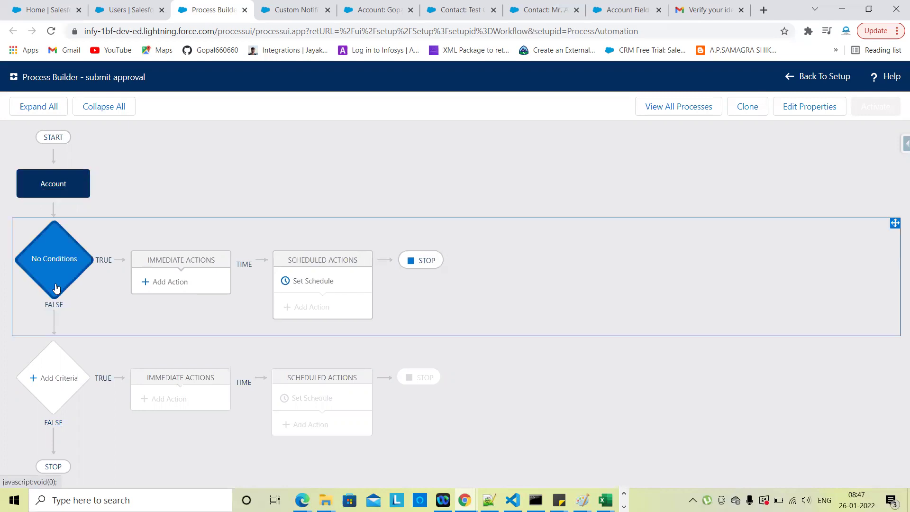
left_click(66, 256)
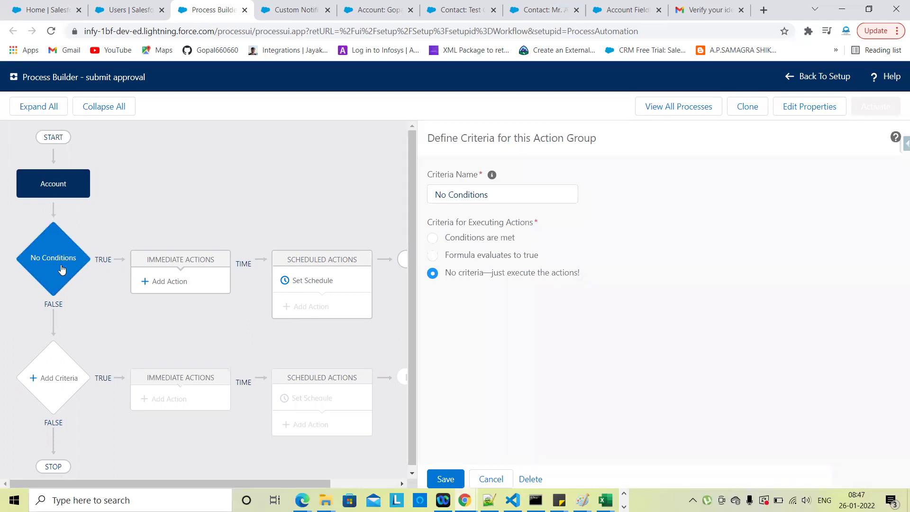
- Add an immediate action of type Submit for Approval to the No Conditions node
left_click(176, 290)
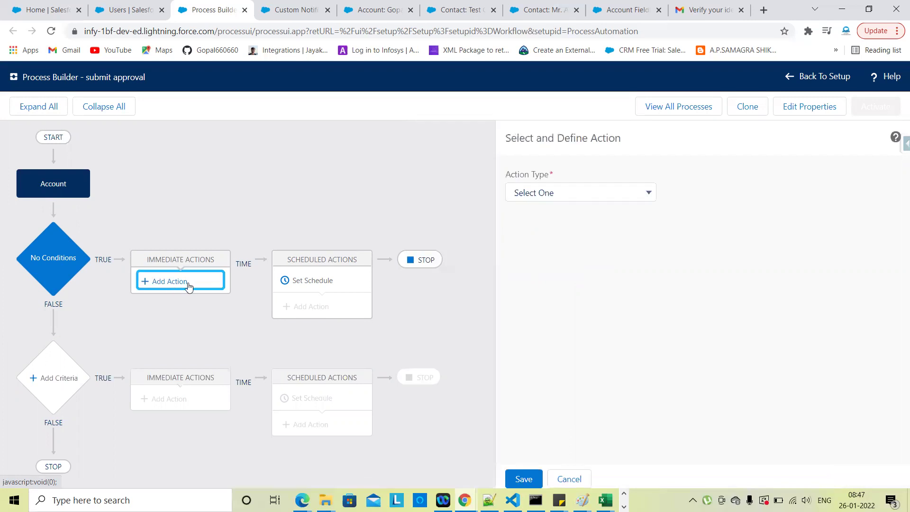
left_click(557, 196)
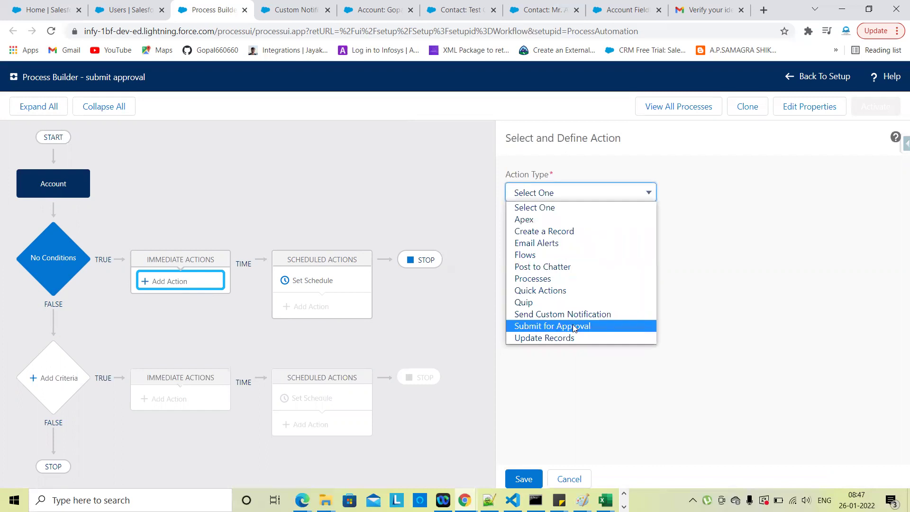
left_click(575, 329)
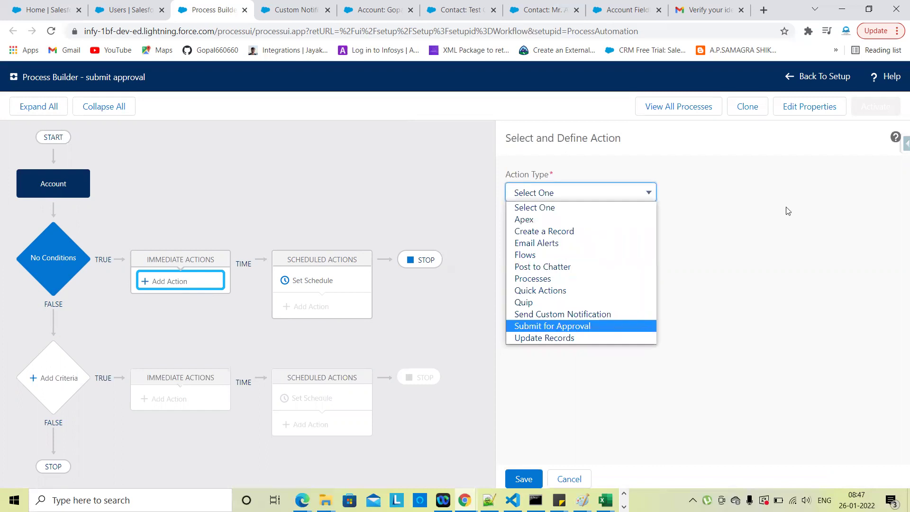
left_click(722, 284)
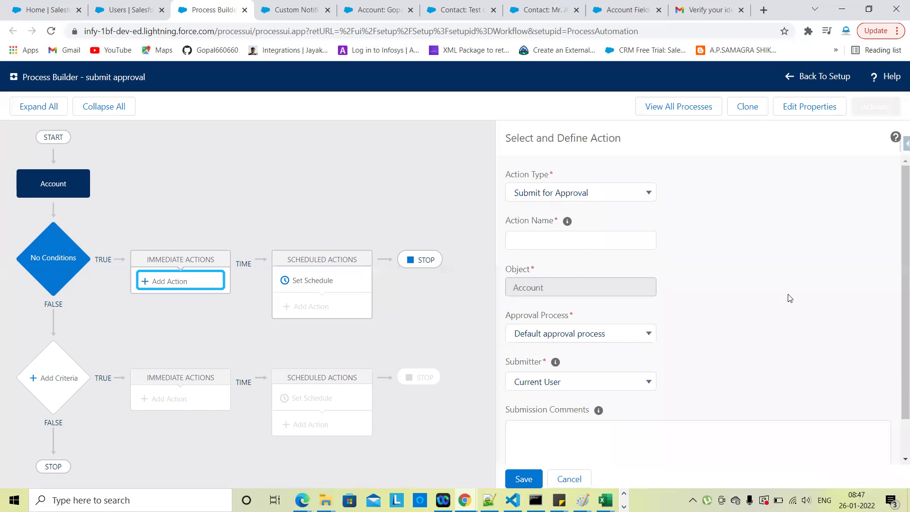
- Set the action's approval process option to Specific approval process
left_click(619, 338)
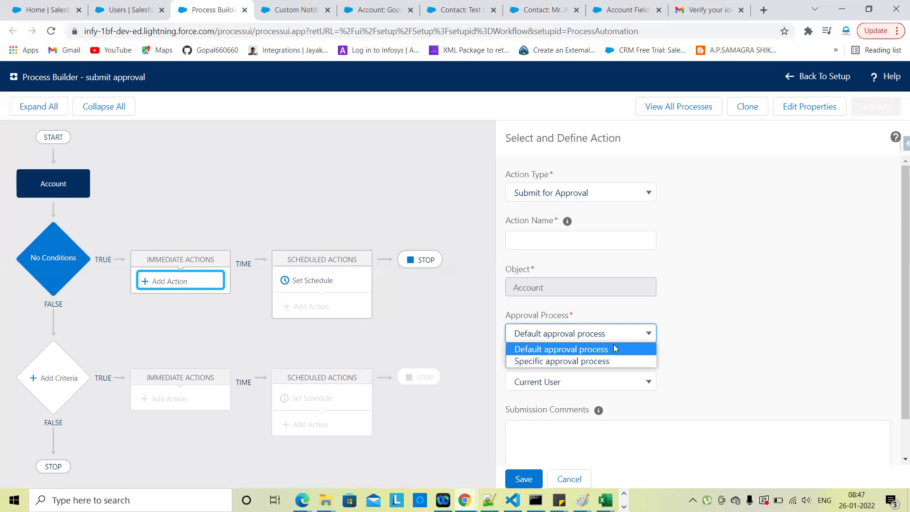
left_click(733, 355)
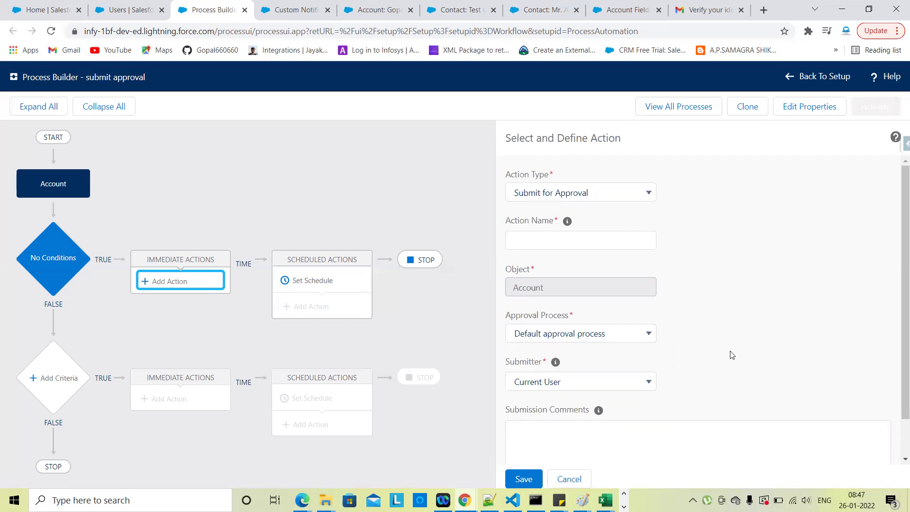
scroll(733, 355, "down", 1)
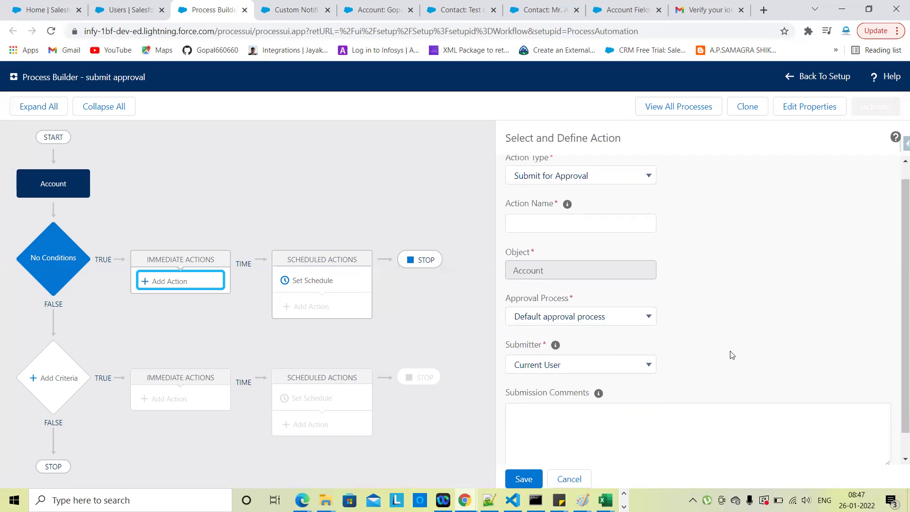
left_click(625, 317)
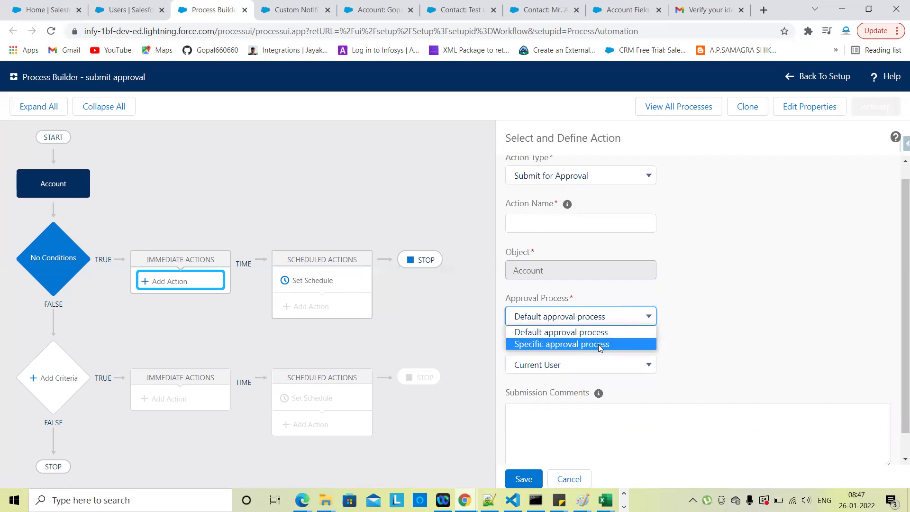
key("Return")
- Search the action's approval process lookup for "process"
left_click(745, 318)
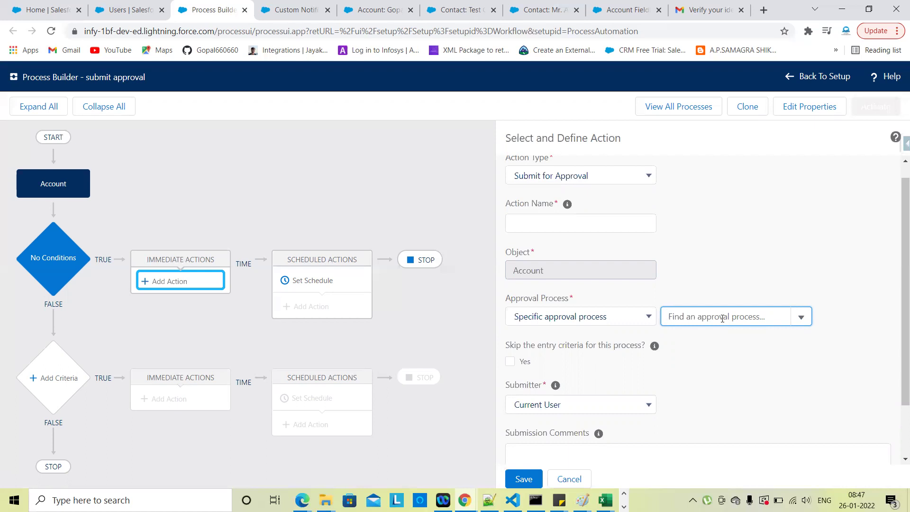
type("process")
key("BackSpace")
key("BackSpace")
key("BackSpace")
key("BackSpace")
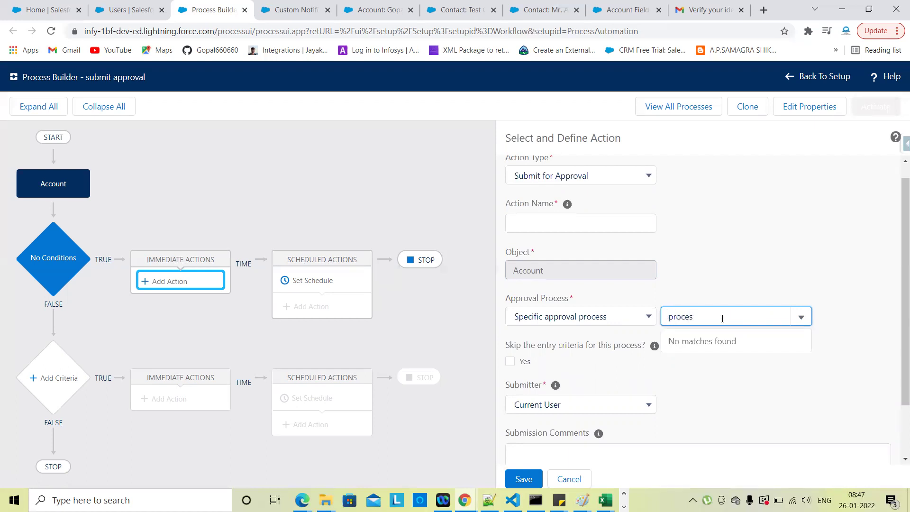
- Search Salesforce Classic Setup for "approval" and open the Approval Processes page in a new browser tab
left_click(379, 10)
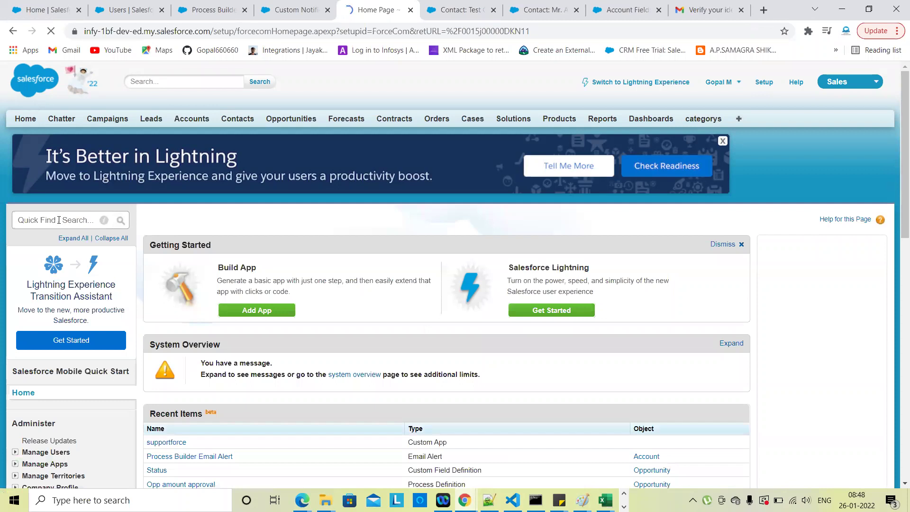
left_click(58, 220)
type("appro")
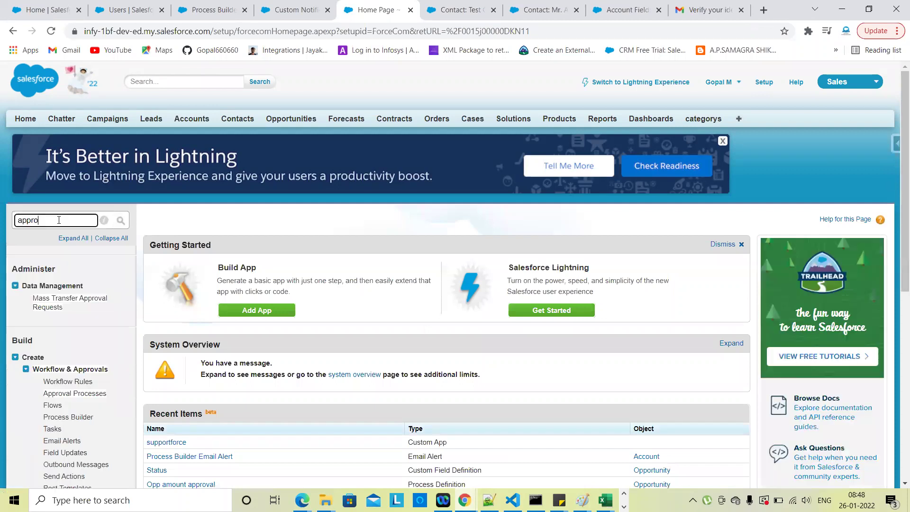
type("val")
scroll(80, 356, "down", 4)
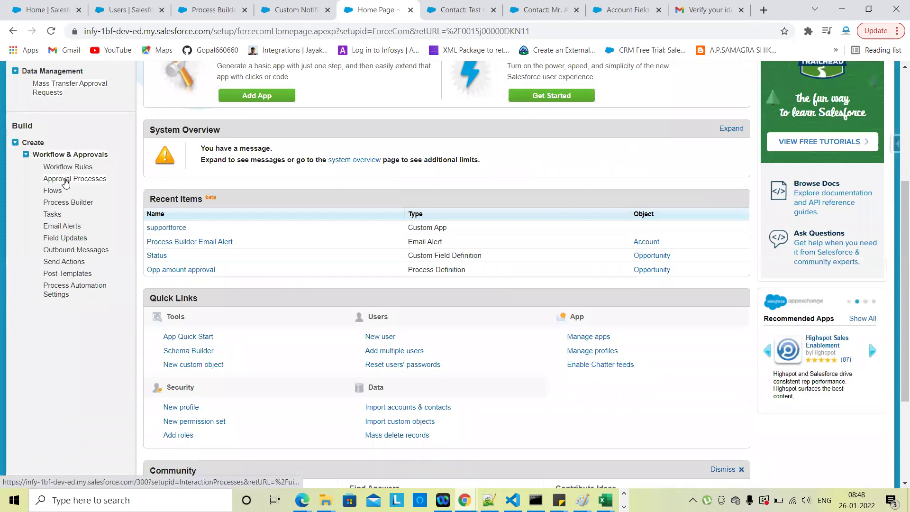
left_click(417, 5)
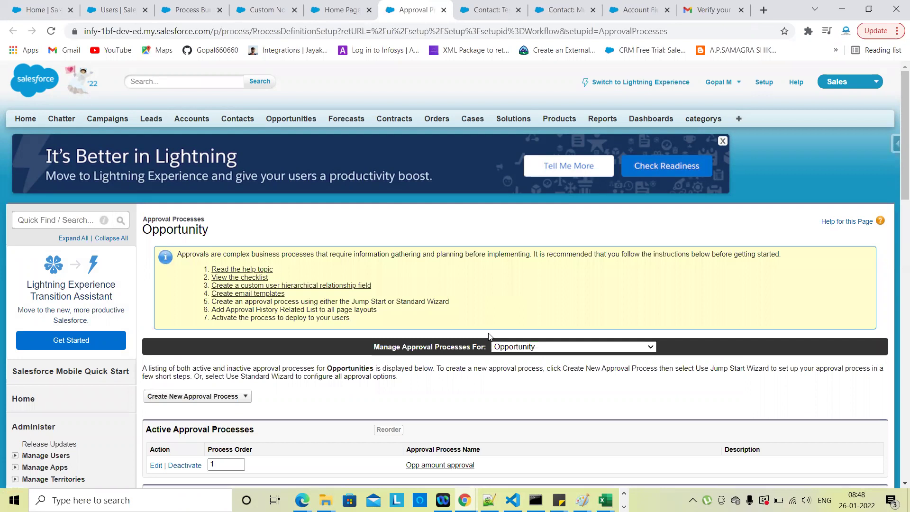
- Open the Opp amount approval process and examine its entry criteria, approval steps and submission, approval, rejection and recall actions
scroll(492, 342, "down", 3)
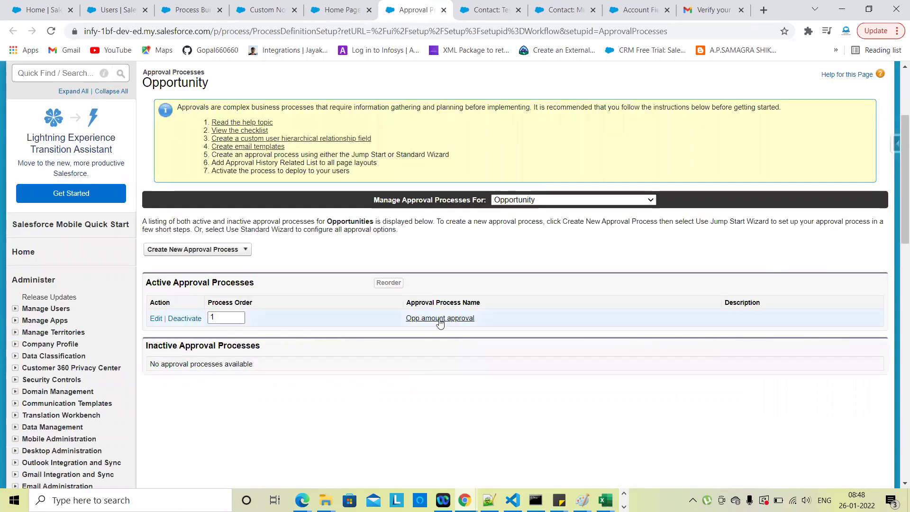
left_click(439, 318)
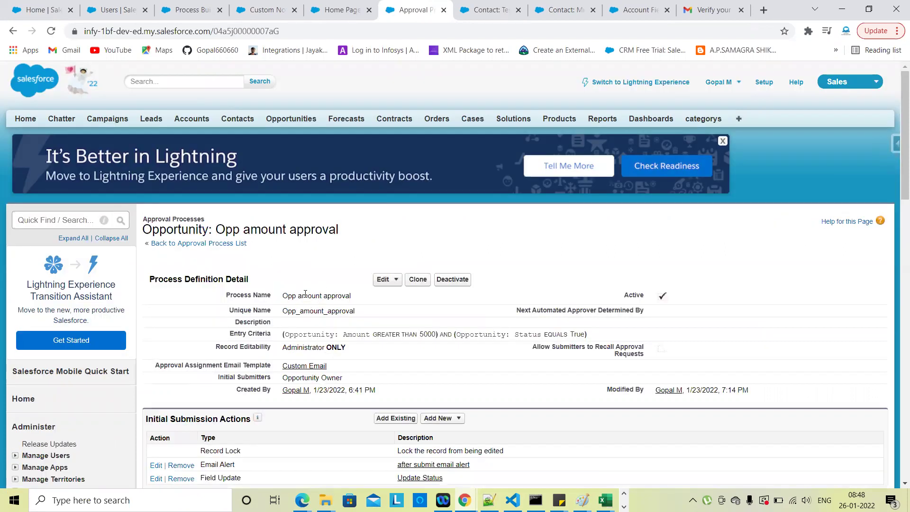
scroll(316, 349, "down", 3)
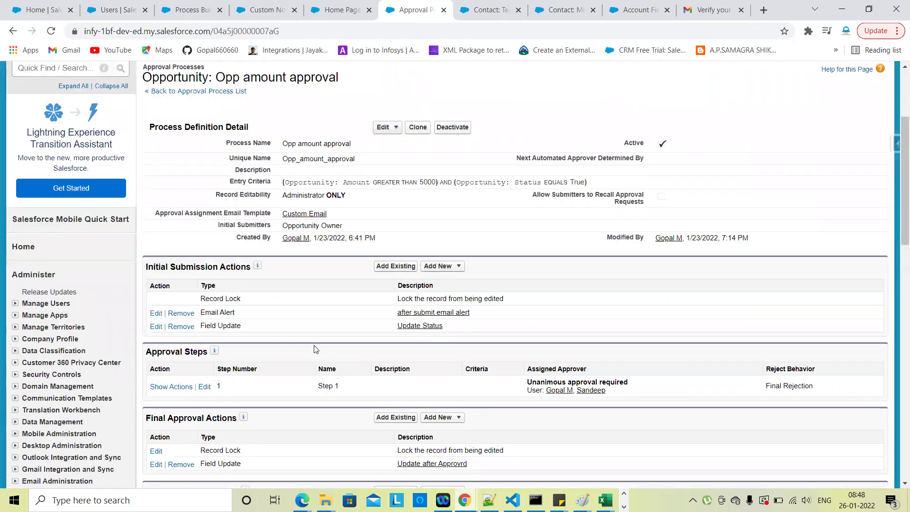
scroll(316, 349, "up", 1)
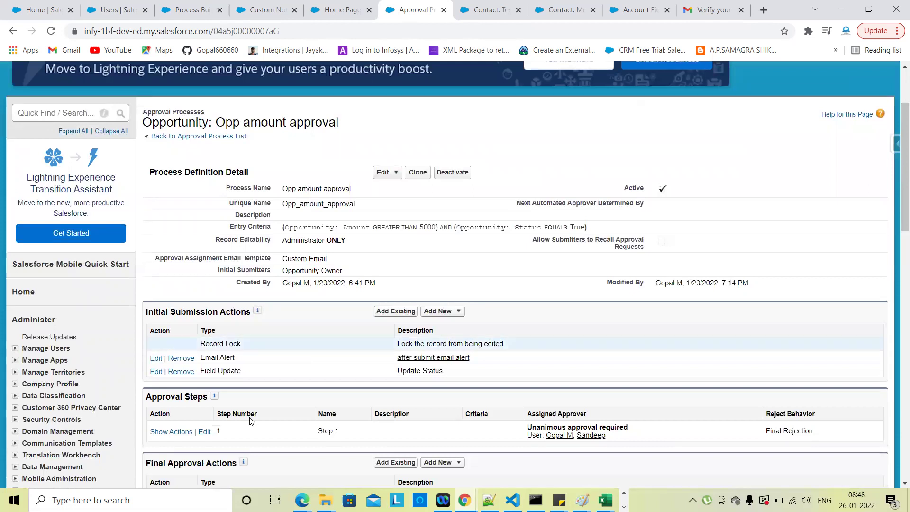
scroll(95, 383, "down", 9)
- Return to the approval processes list and switch the managed object to Account
left_click(92, 383)
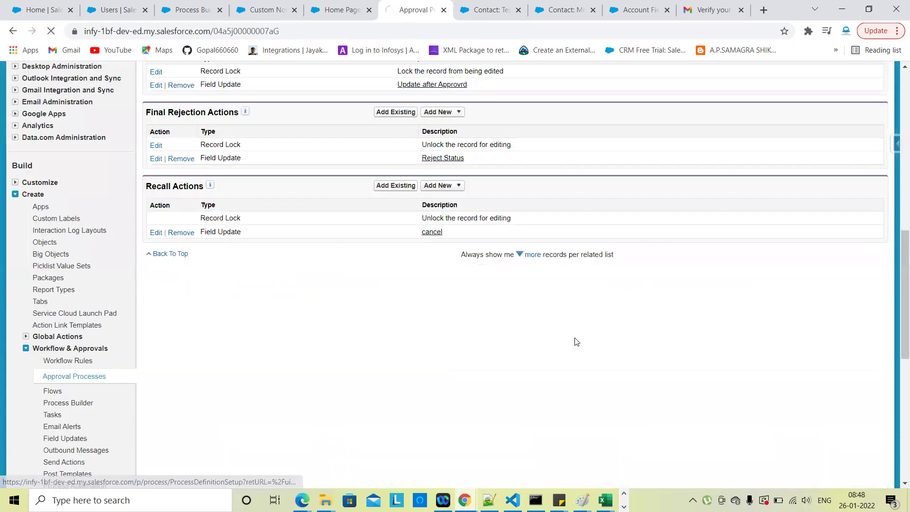
scroll(536, 263, "down", 2)
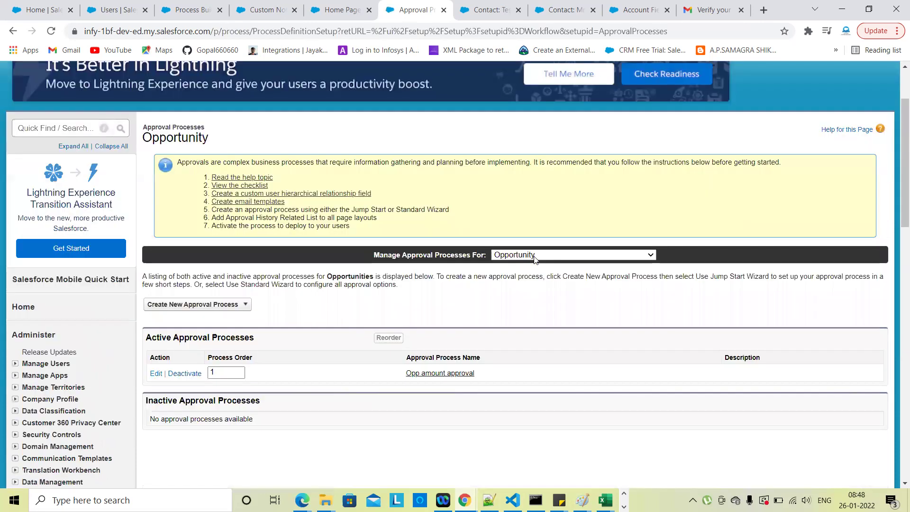
left_click(527, 258)
scroll(523, 277, "up", 10)
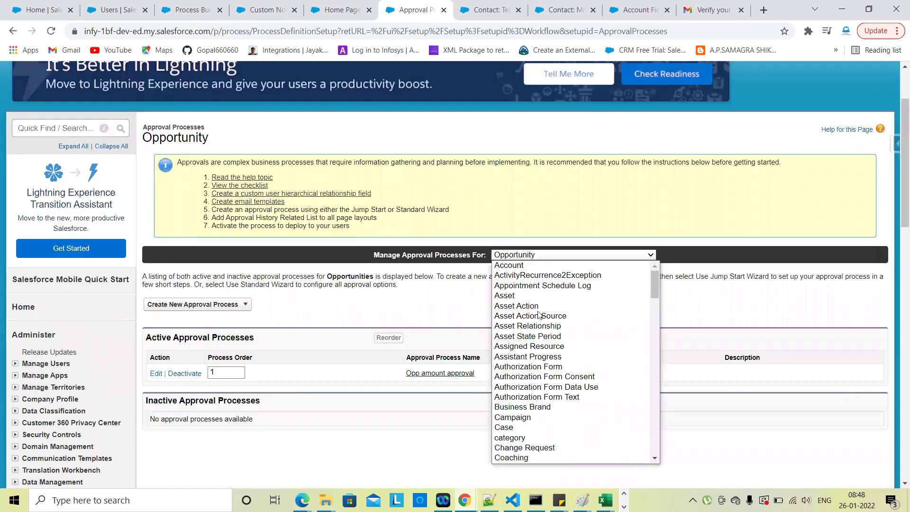
left_click(522, 267)
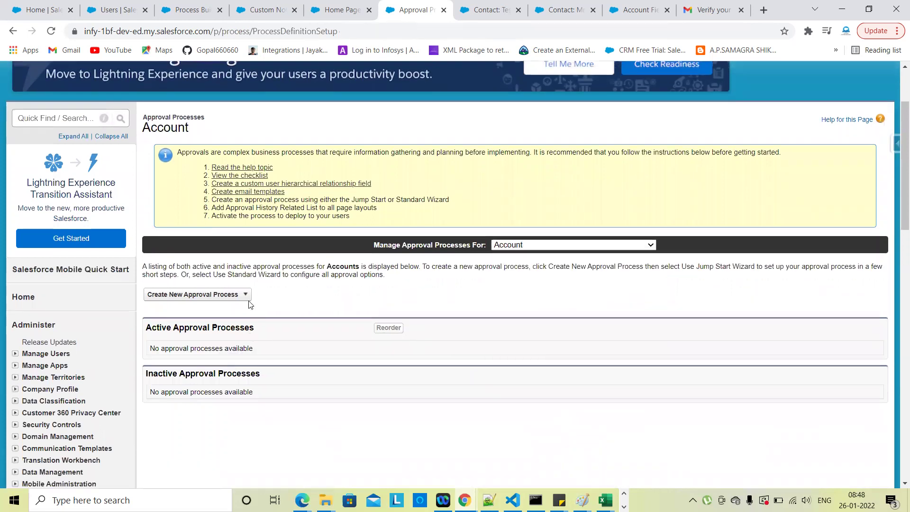
- Start an Account approval process with the Jump Start Wizard and name it "Call Approval process to process builder"
left_click(245, 294)
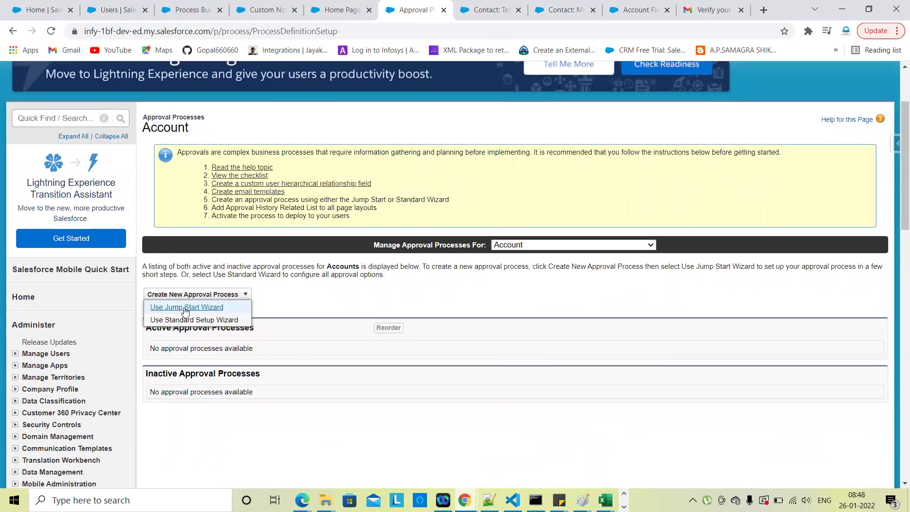
left_click(185, 309)
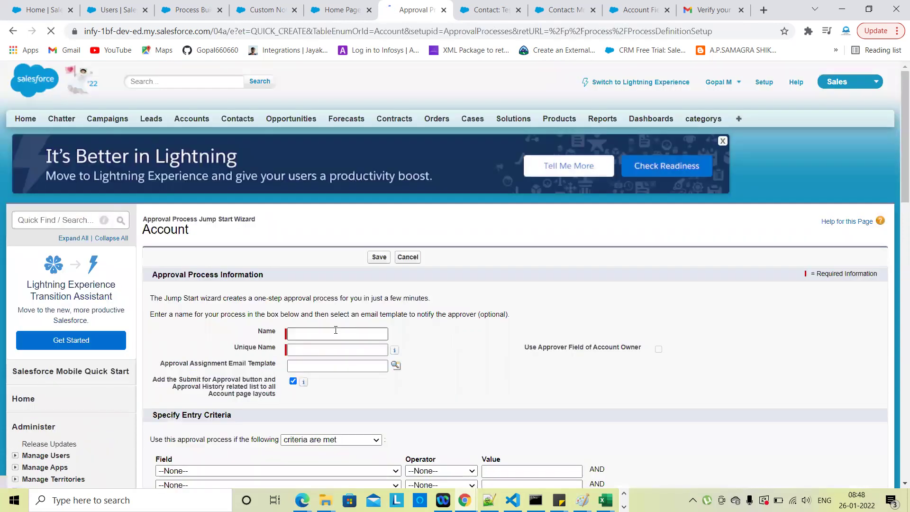
left_click(336, 334)
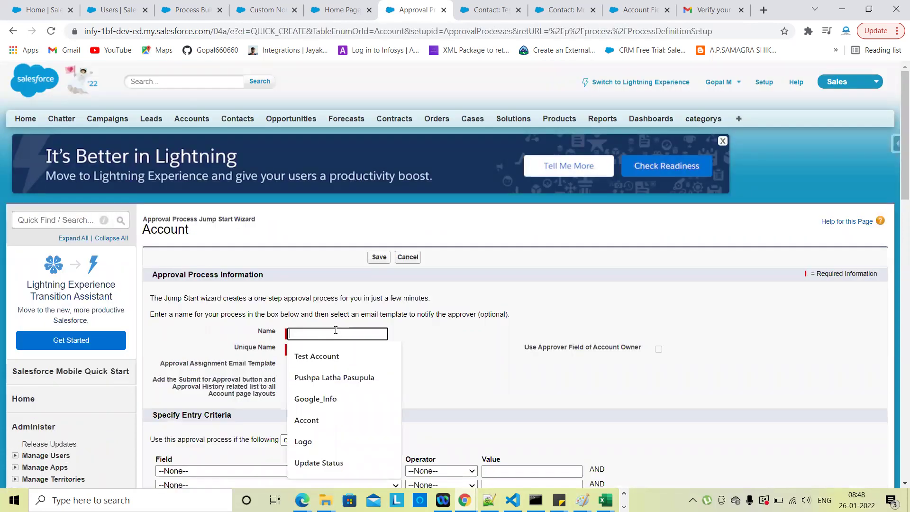
type("Call App")
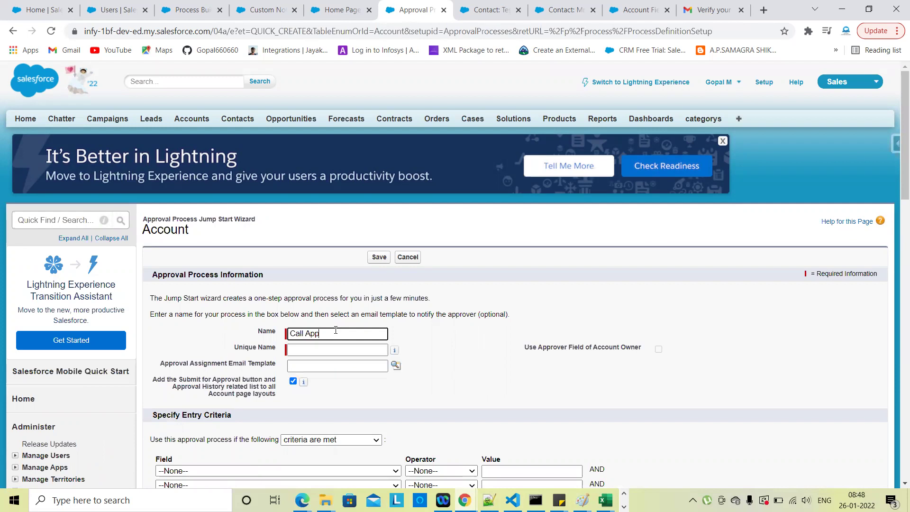
type("roval process to process b")
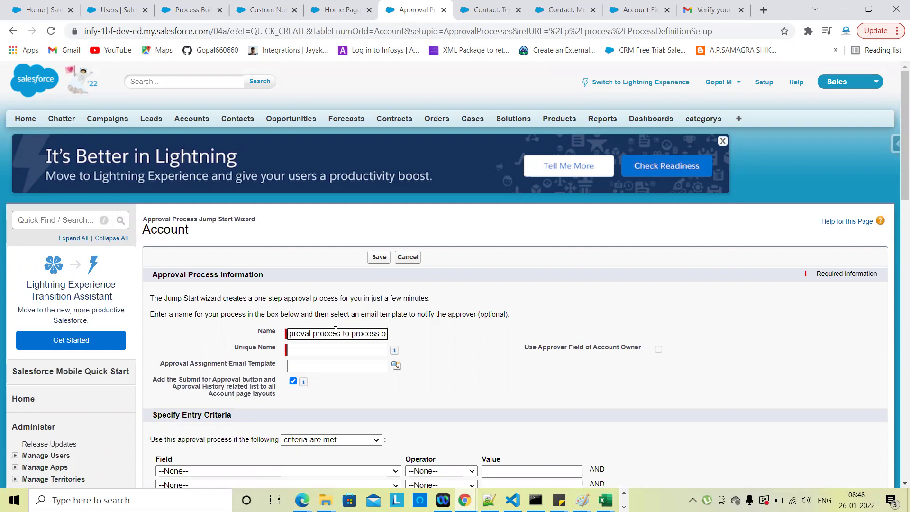
type("ulk")
key("BackSpace")
key("BackSpace")
type("ilder")
left_click(508, 325)
- Set the first entry criterion to Account: Account Name equals the person's first name
scroll(508, 325, "down", 3)
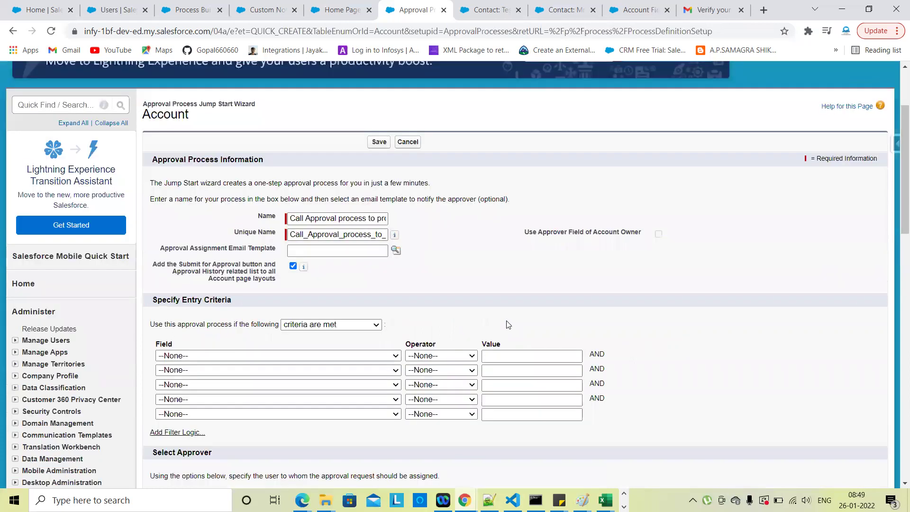
scroll(501, 266, "down", 2)
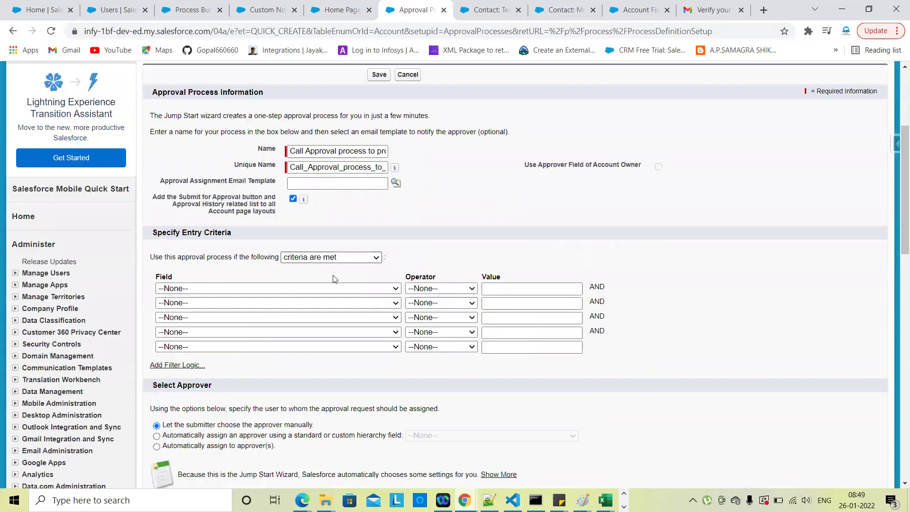
left_click(334, 290)
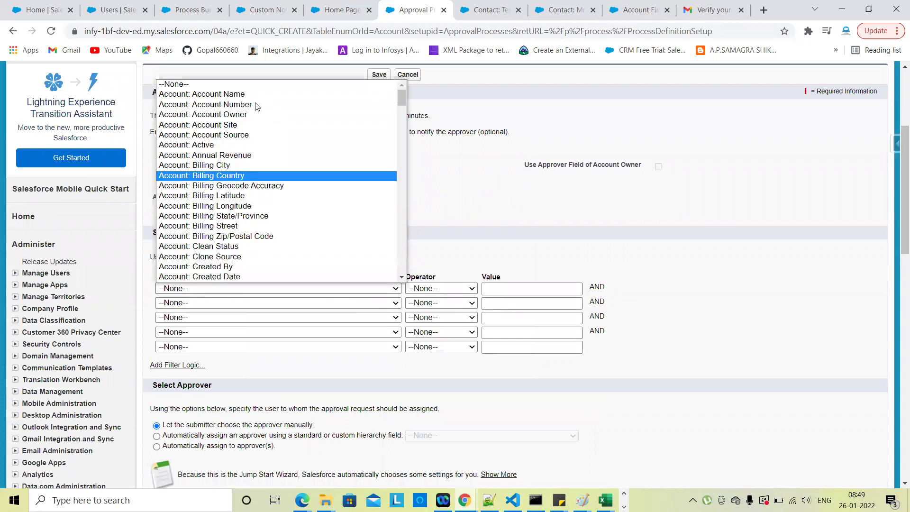
left_click(259, 95)
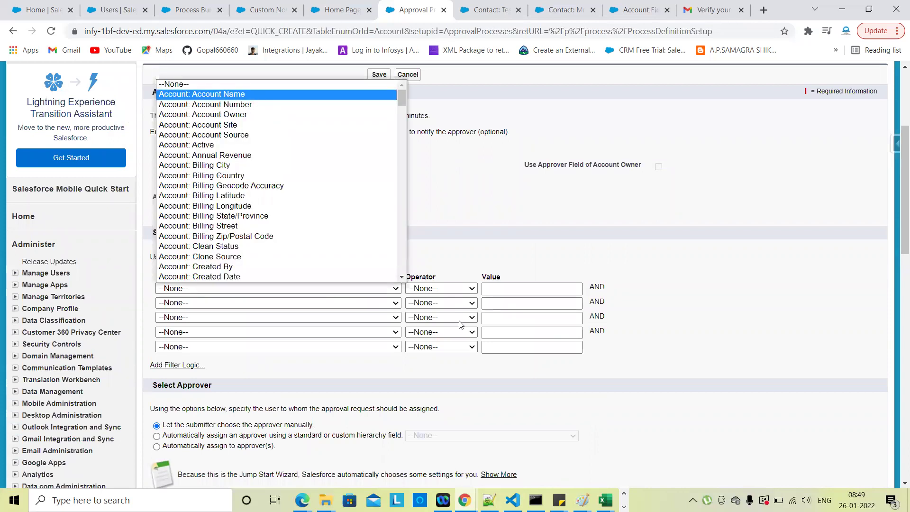
left_click(452, 288)
left_click(433, 308)
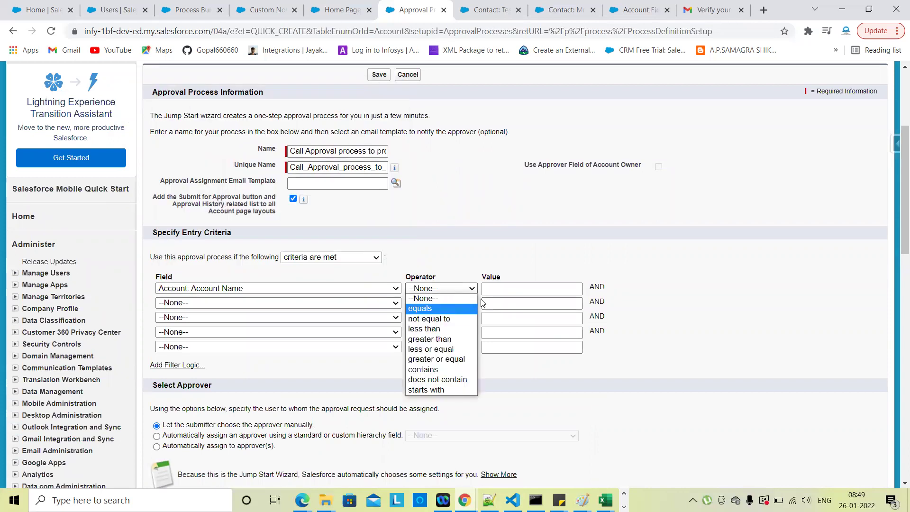
left_click(489, 289)
type("H")
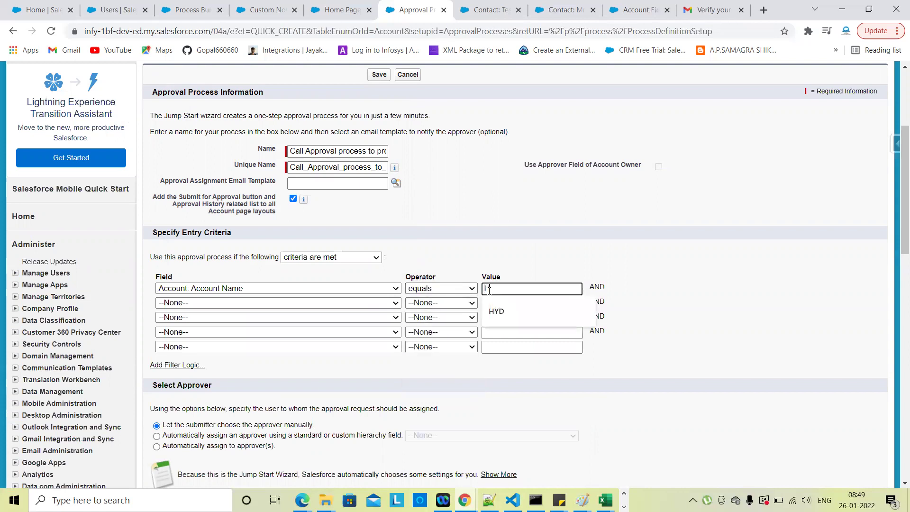
key("BackSpace")
type("Gopal")
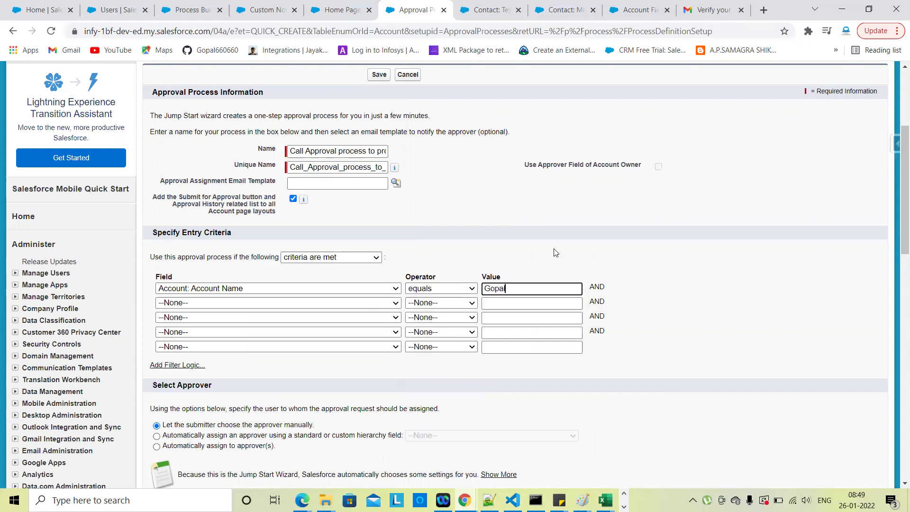
left_click(558, 251)
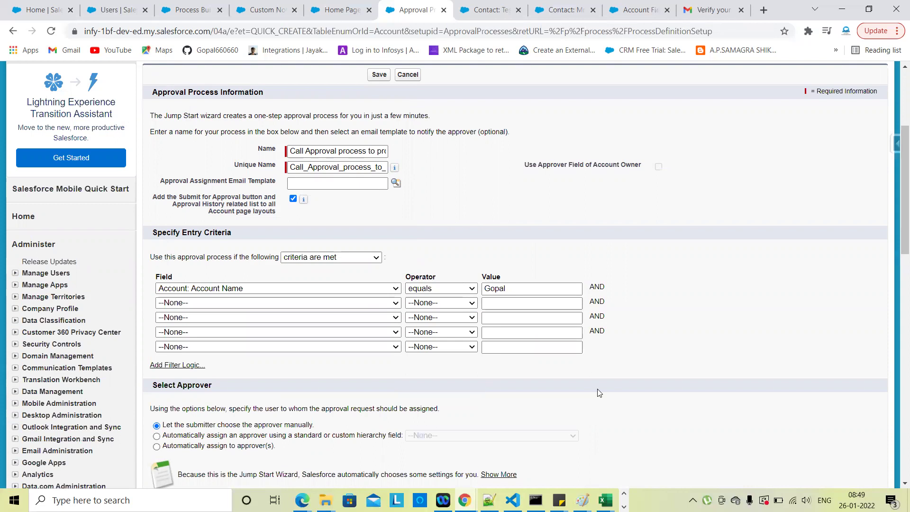
- Assign approval requests automatically to a user from the recently viewed users, and save the approval process
scroll(292, 342, "down", 3)
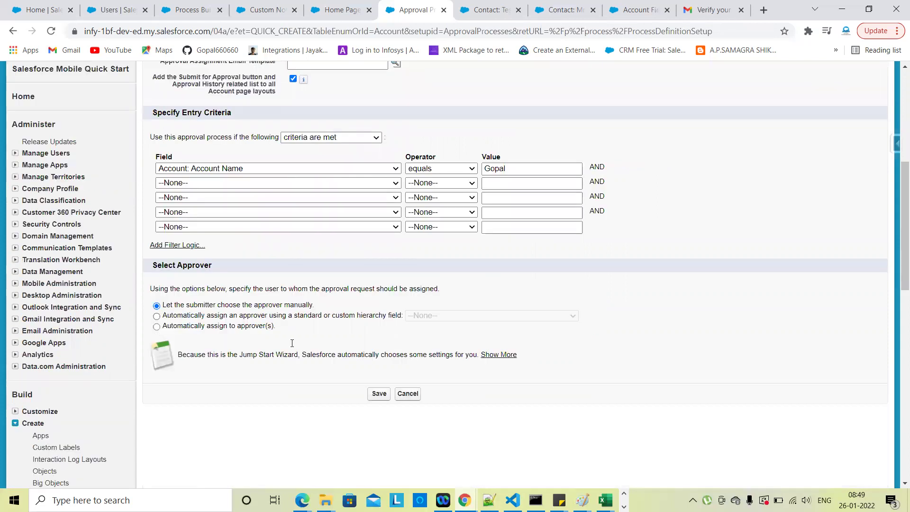
left_click(271, 326)
left_click(341, 345)
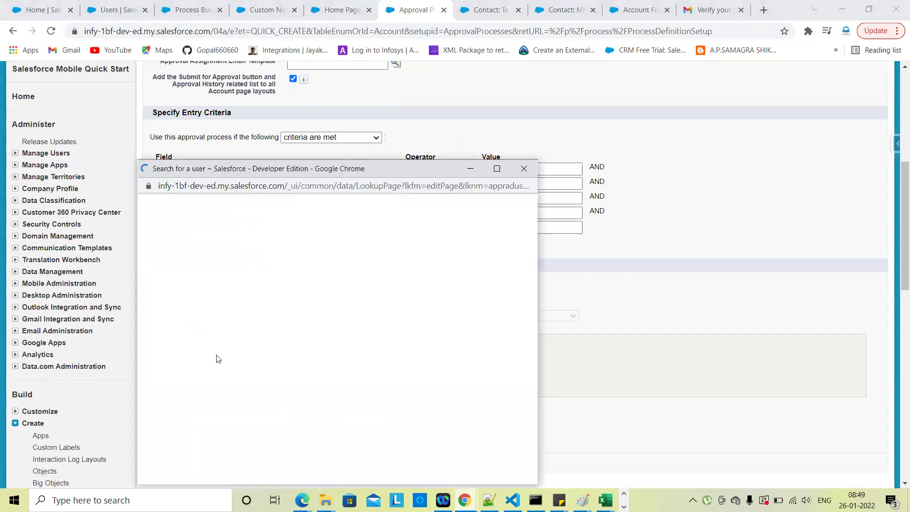
left_click(165, 329)
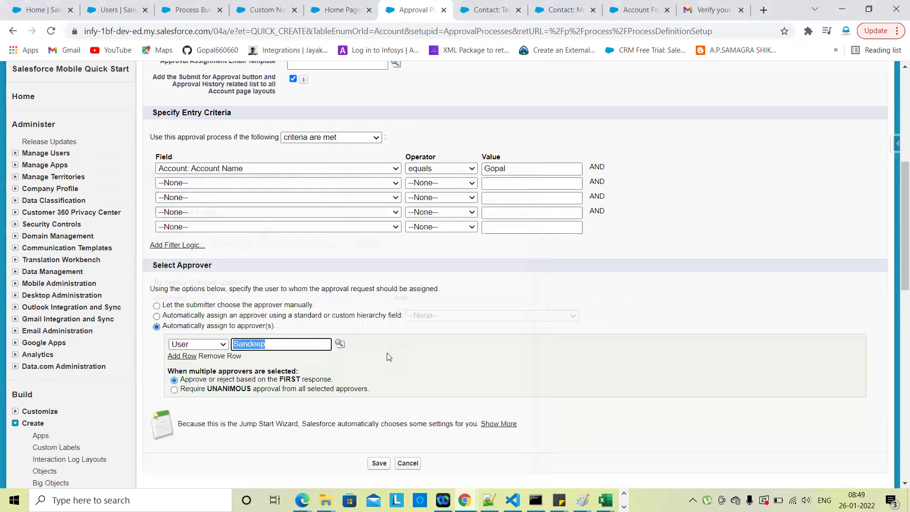
left_click(429, 362)
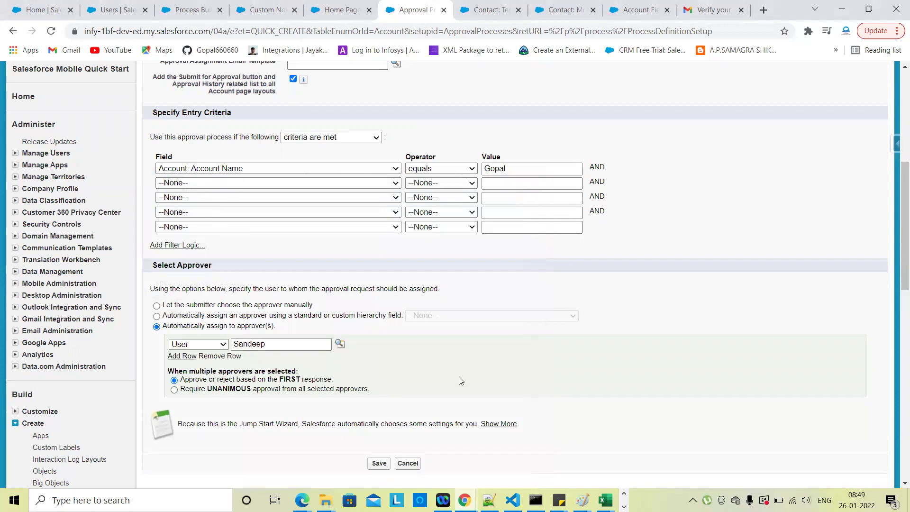
scroll(379, 398, "down", 2)
left_click(379, 396)
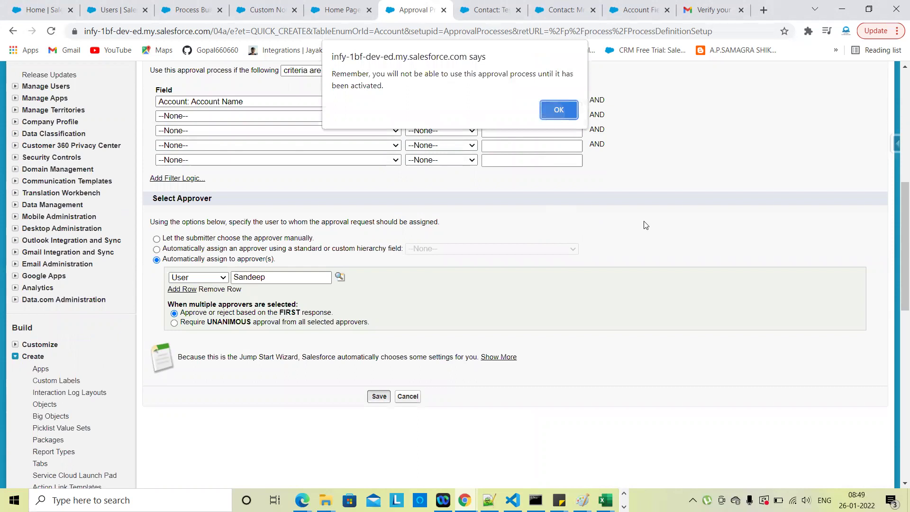
key("Return")
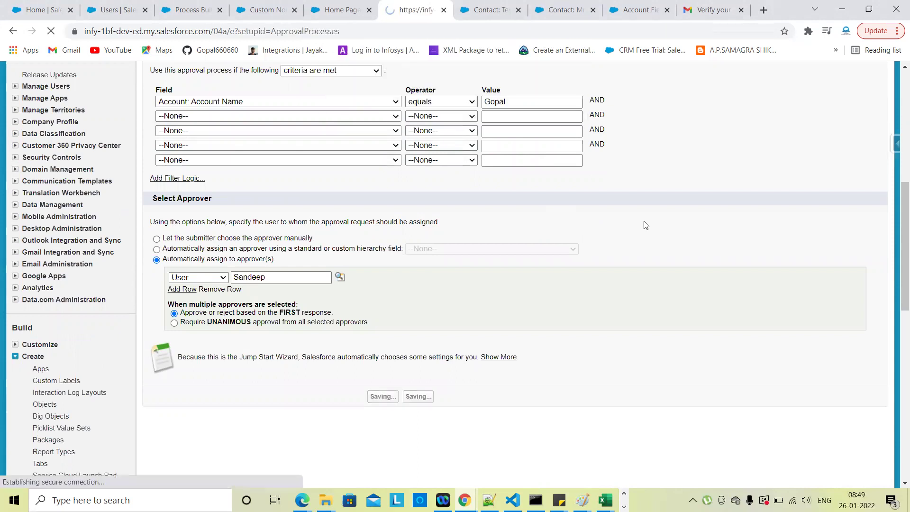
- Examine the new approval process's initial submission actions, approval steps, and final approval, rejection and recall actions
scroll(421, 273, "down", 5)
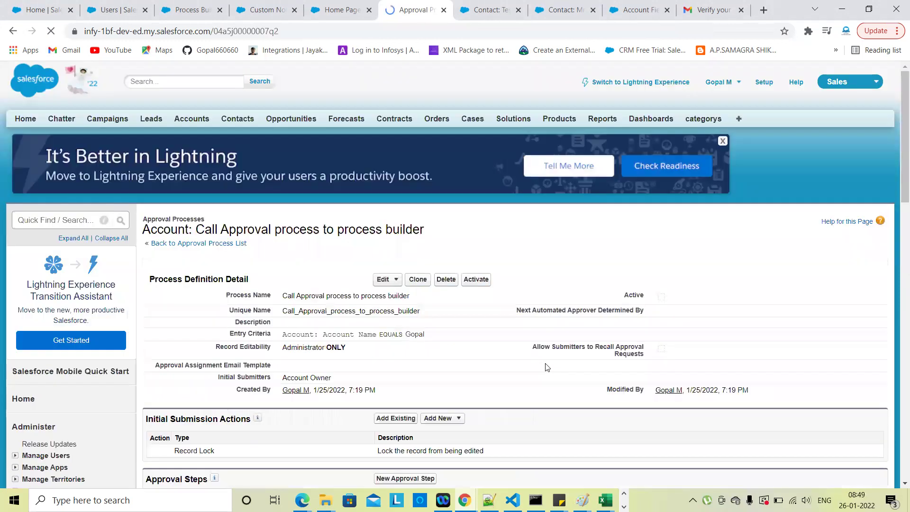
scroll(450, 294, "down", 5)
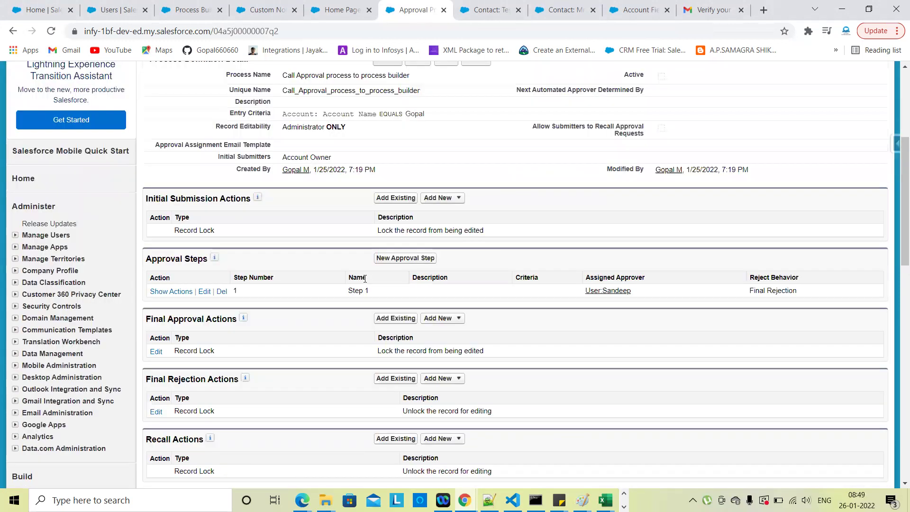
left_click(463, 205)
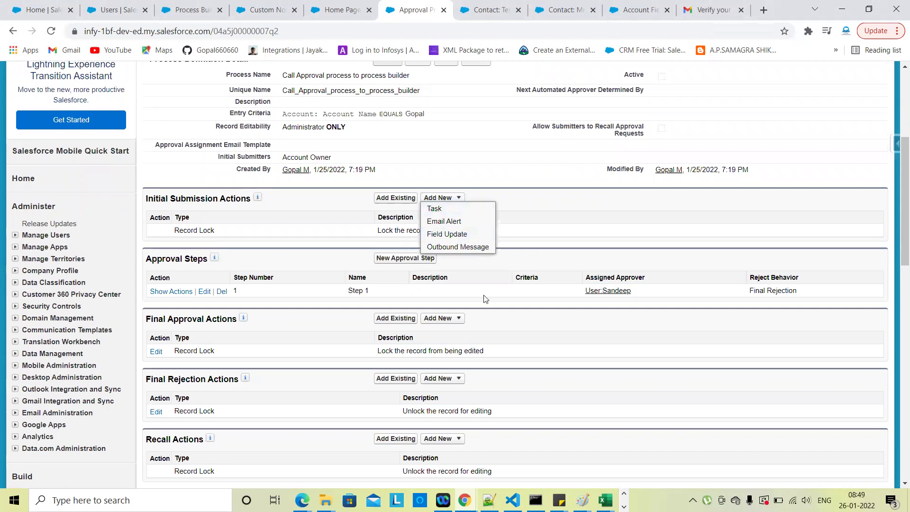
scroll(421, 227, "down", 1)
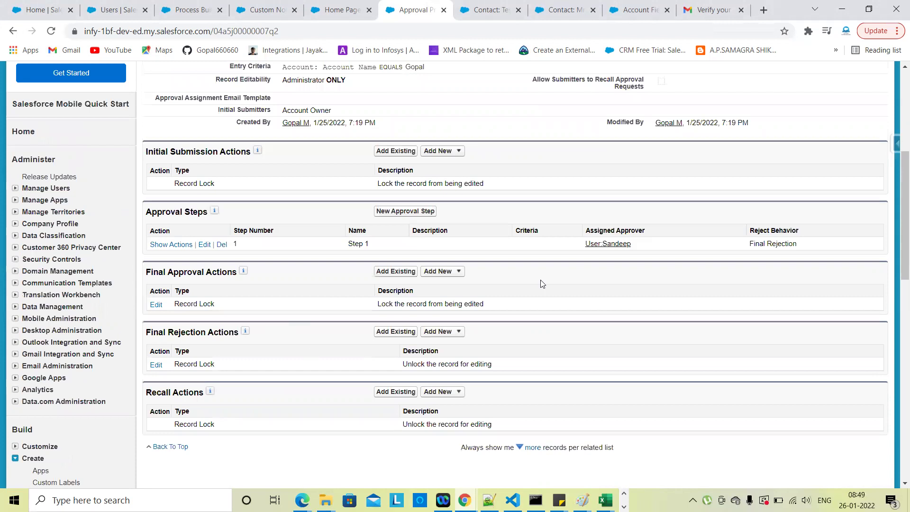
scroll(523, 421, "up", 1)
scroll(549, 406, "up", 1)
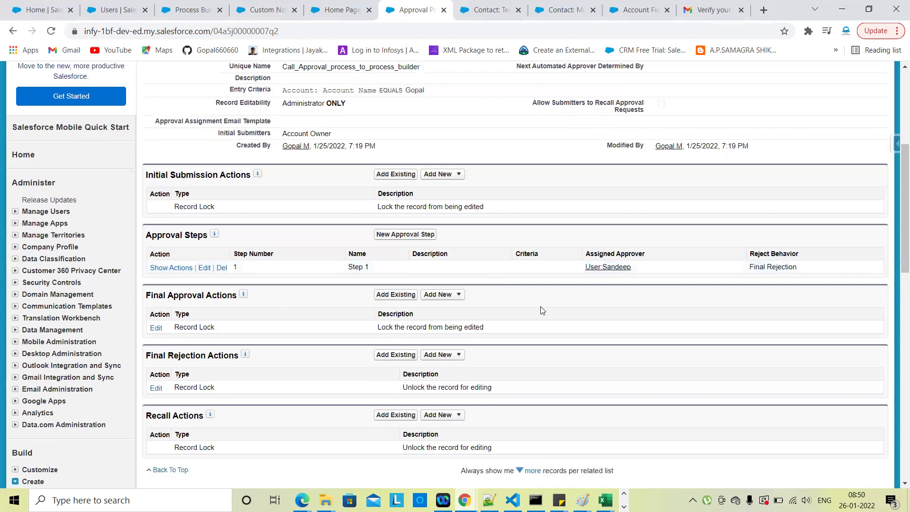
scroll(521, 261, "up", 2)
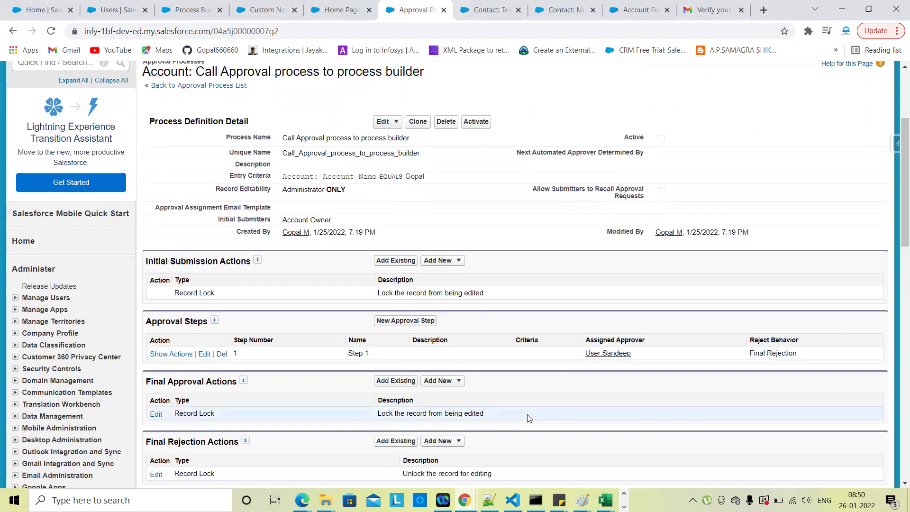
scroll(536, 374, "down", 2)
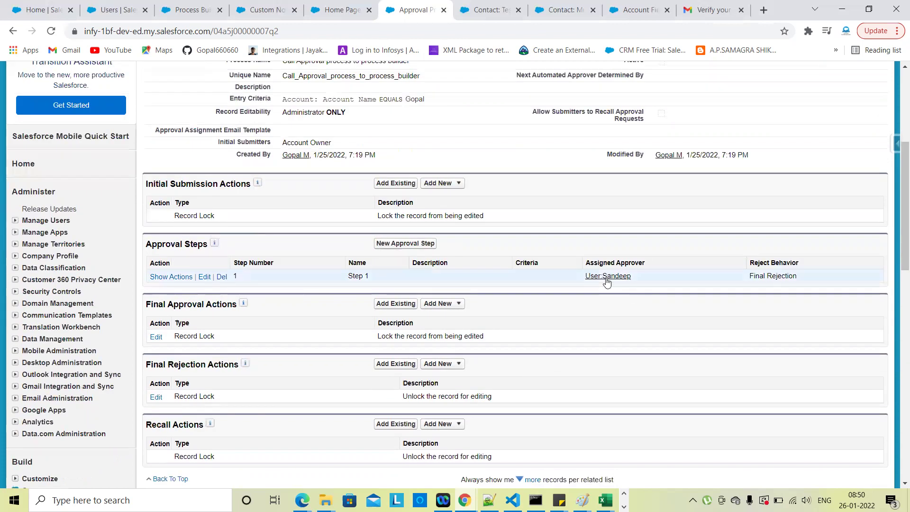
- Activate the "Call Approval process to process builder" approval process
scroll(474, 284, "up", 5)
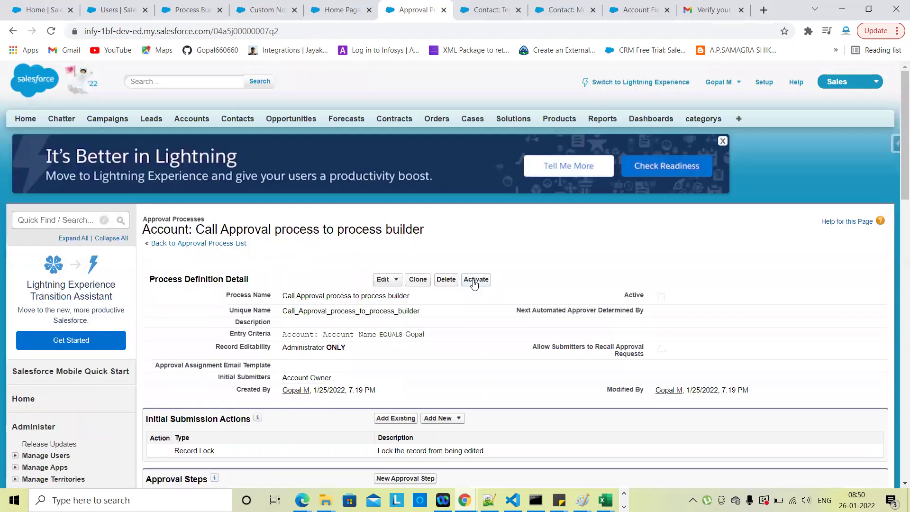
left_click(475, 280)
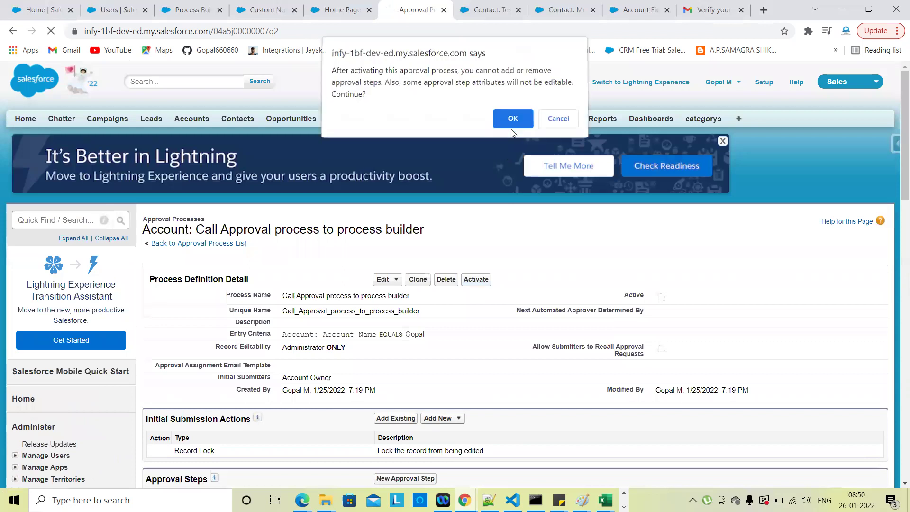
key("Return")
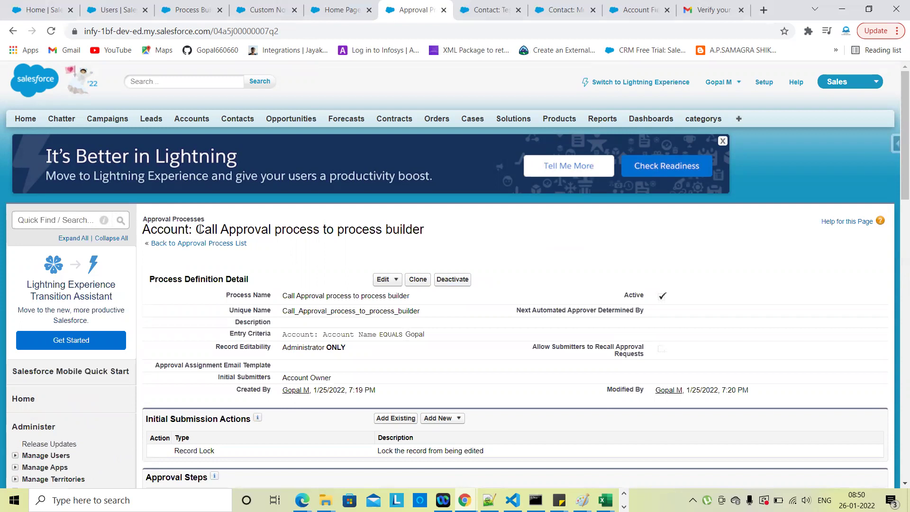
- Copy the approval process name "Call Approval process to process builder" from the page heading, without the Account prefix
left_click_drag(197, 231, 286, 230)
left_click_drag(420, 225, 427, 232)
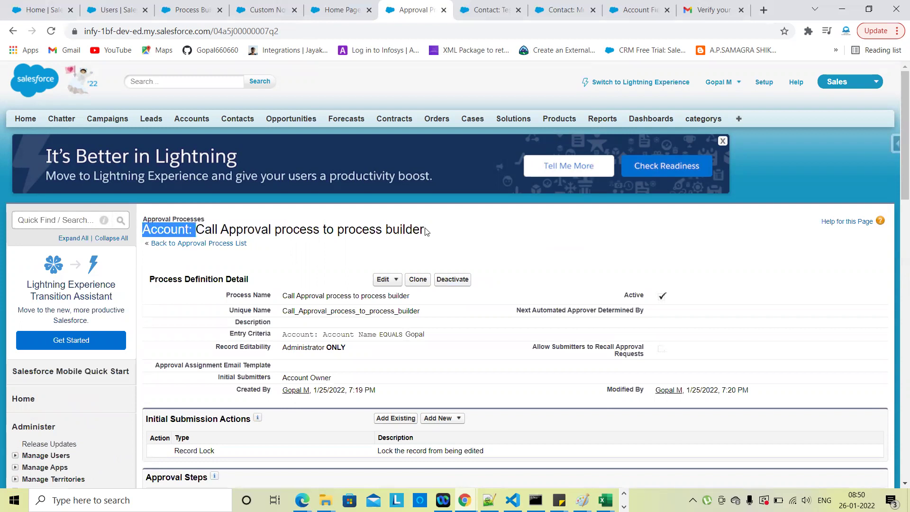
left_click_drag(197, 230, 426, 231)
key("ctrl+c")
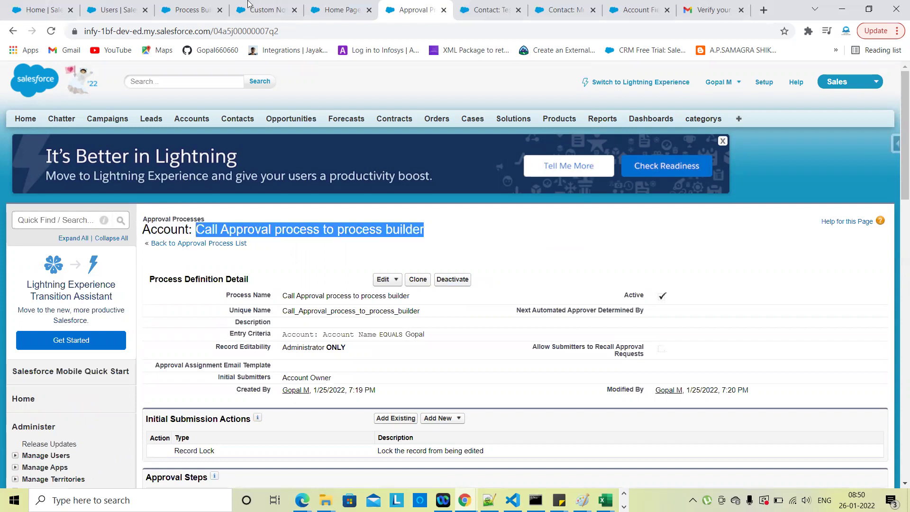
- Switch back to the Process Builder browser tab and reload it to return to the My Processes list
left_click(198, 6)
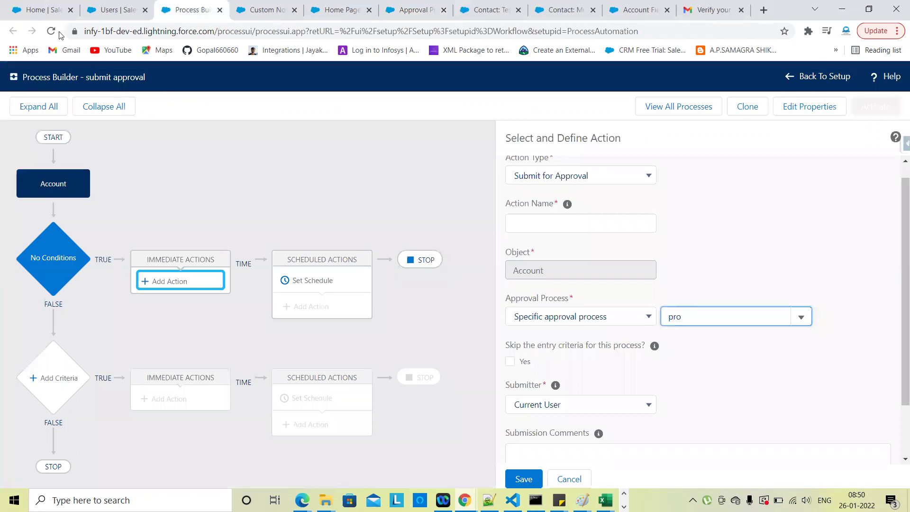
key("F5")
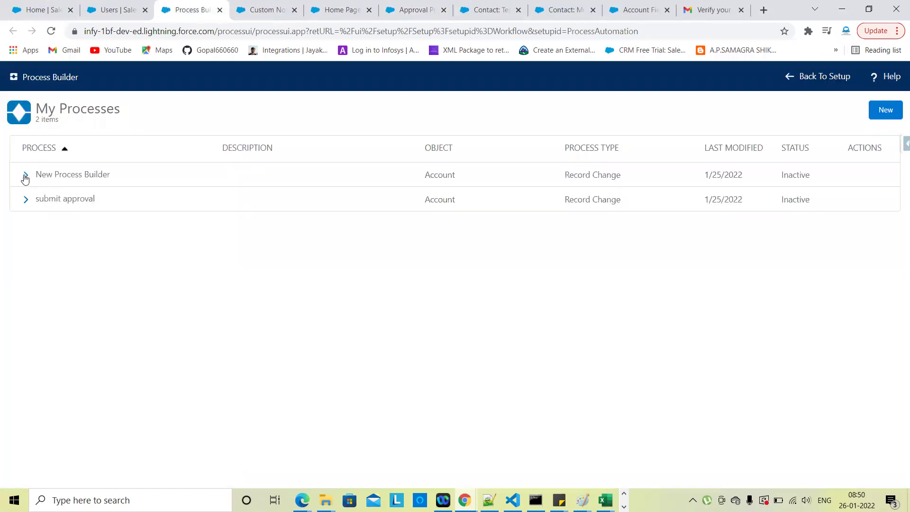
left_click(25, 179)
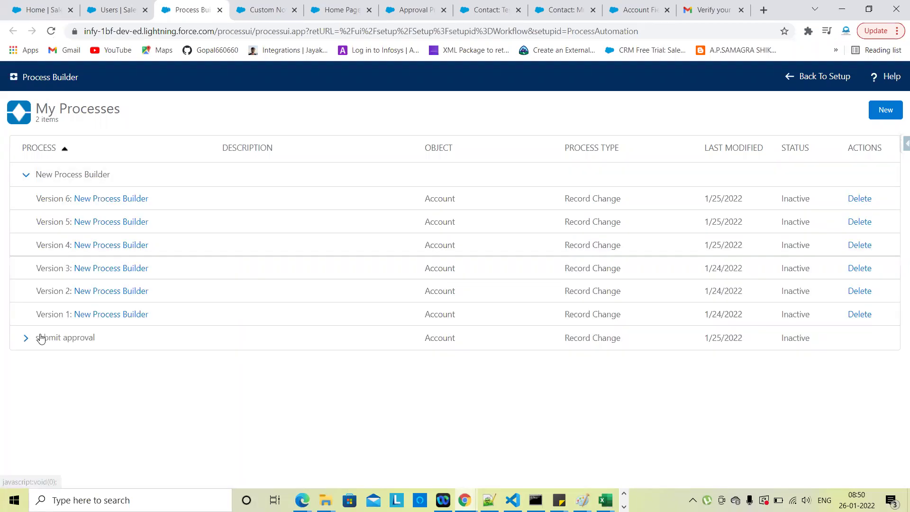
left_click(26, 175)
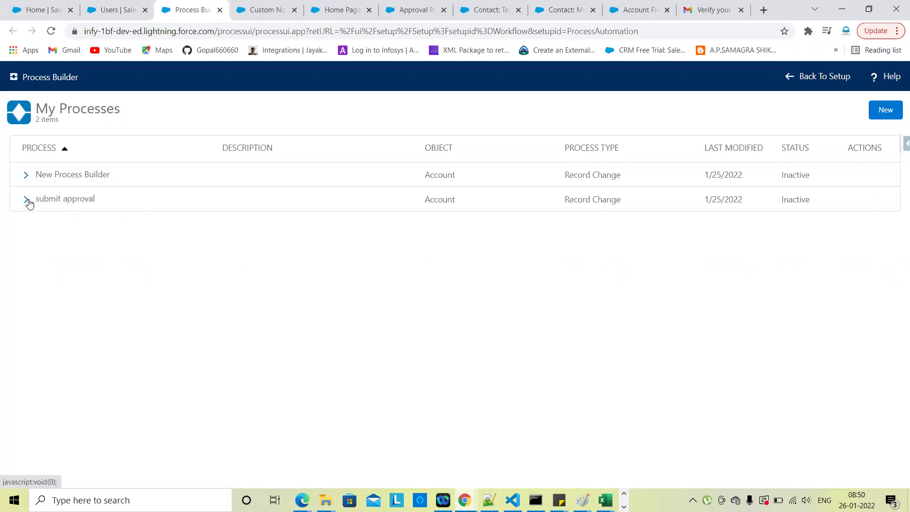
- Open version 1 of the "submit approval" process and select its No Conditions criteria node
left_click(27, 200)
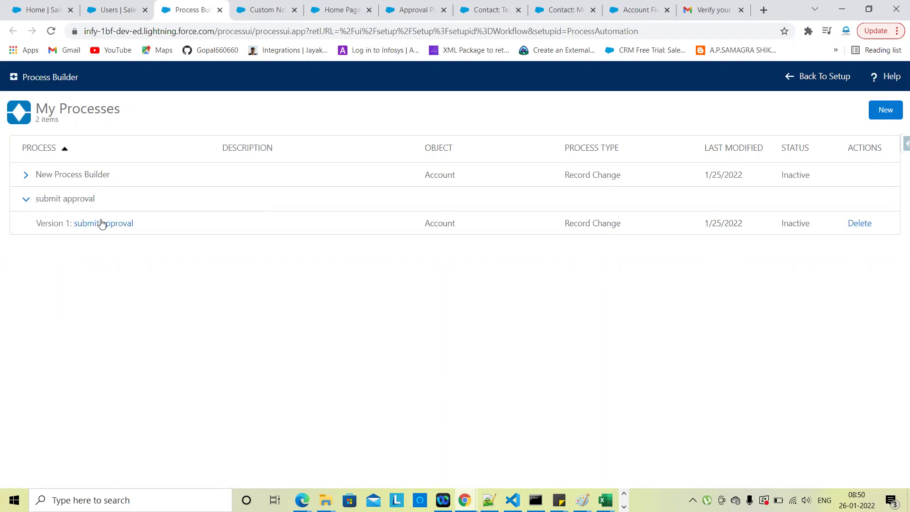
left_click(101, 223)
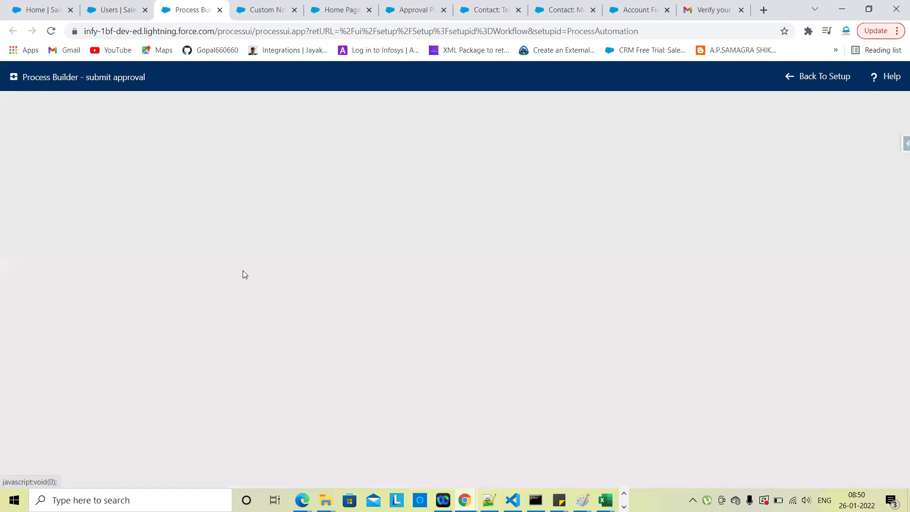
left_click(63, 264)
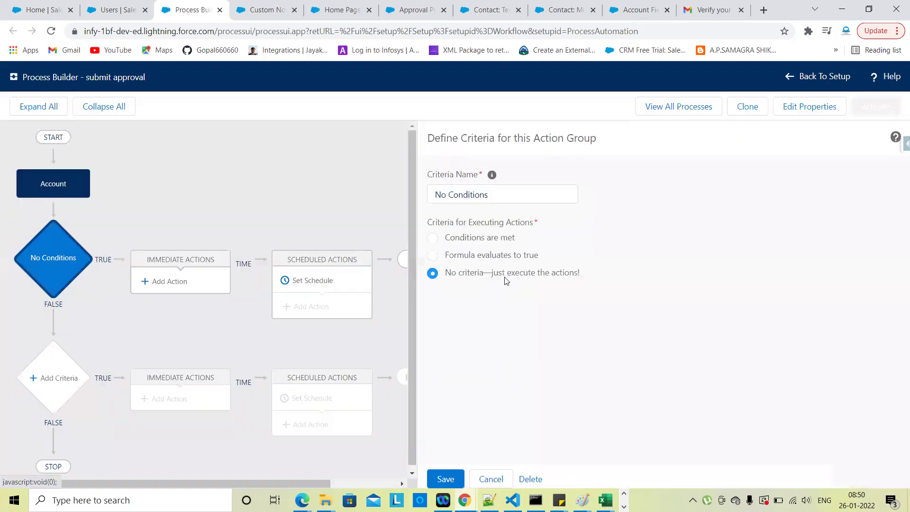
- Add an immediate Submit for Approval action under No Conditions, named "Call Approval process to process builder"
left_click(157, 282)
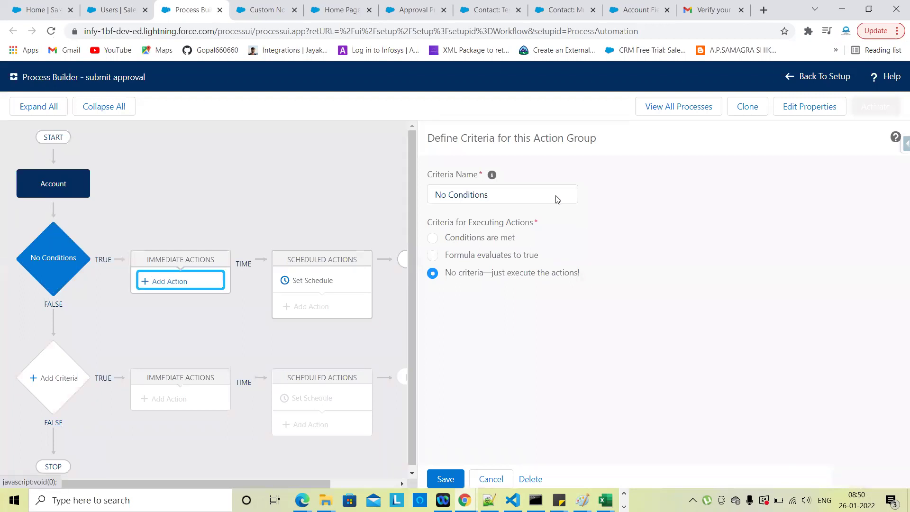
left_click(581, 193)
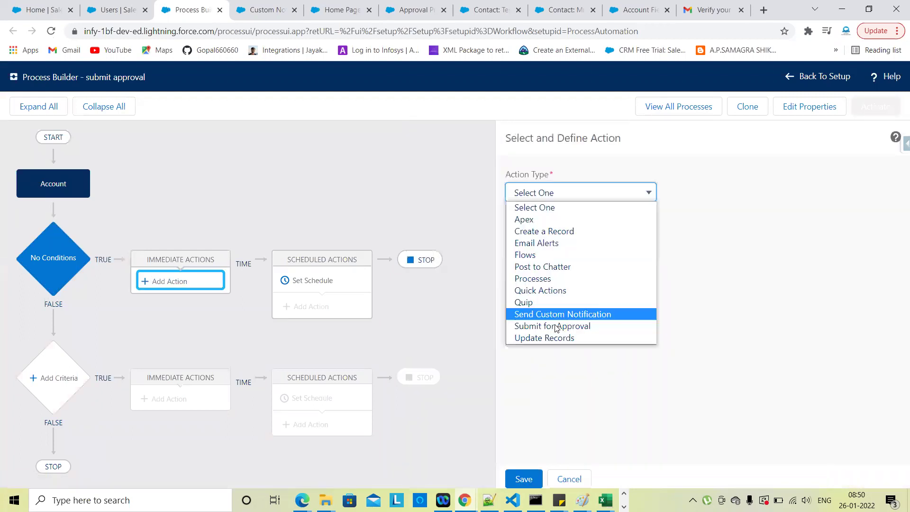
left_click(557, 326)
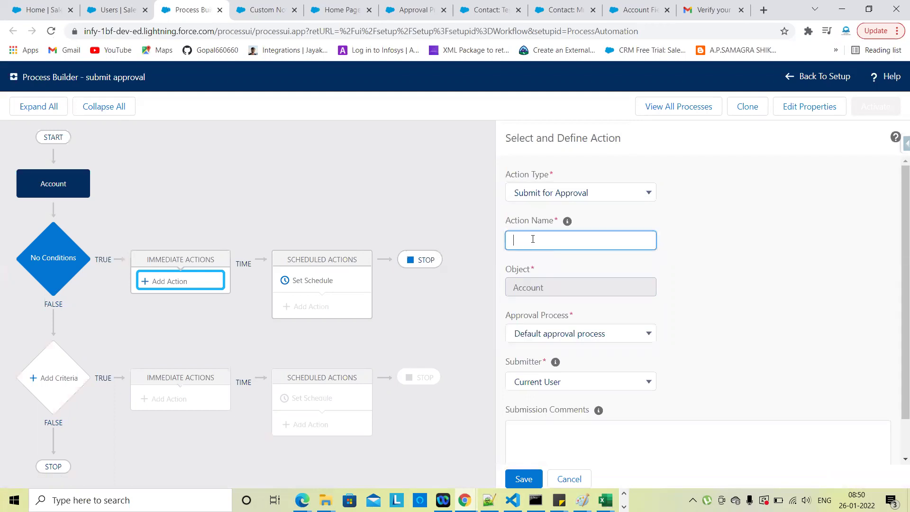
key("ctrl+v")
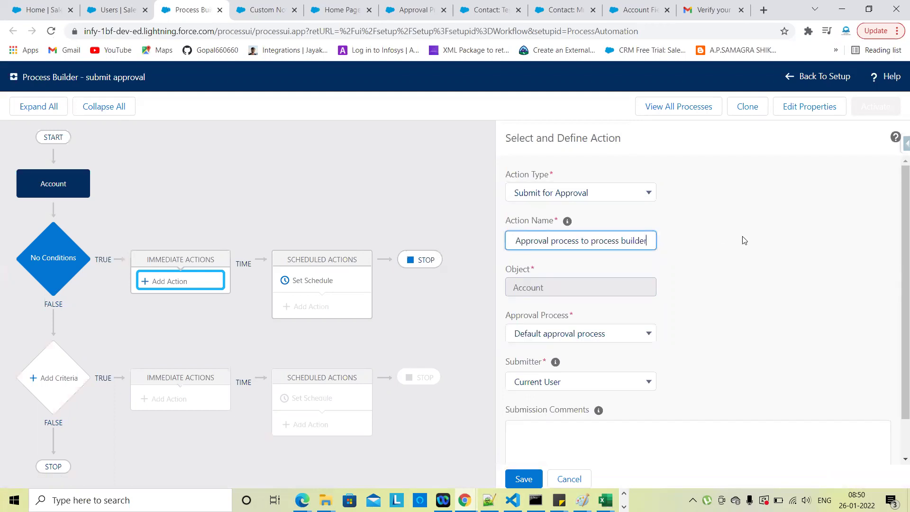
- Set the action to the specific approval process "Call Approval process to process builder", keeping Current User as submitter
scroll(562, 287, "down", 1)
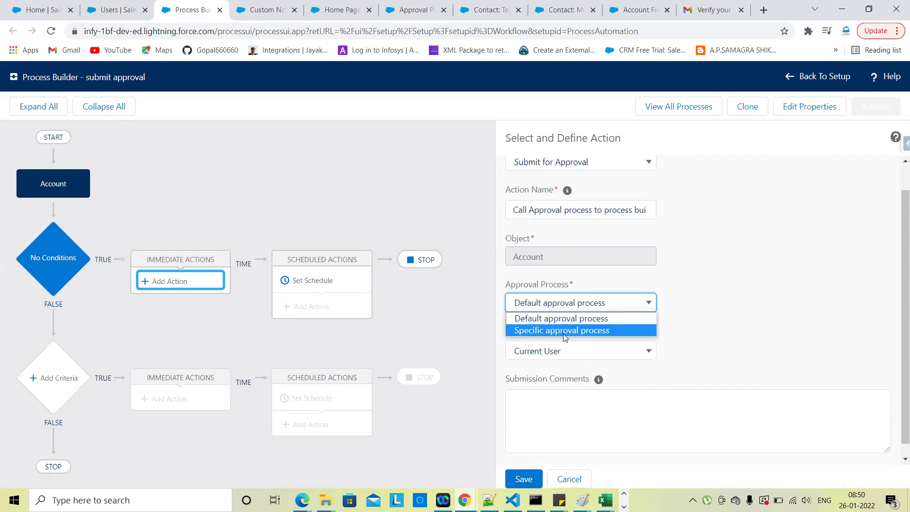
key("Return")
left_click(714, 306)
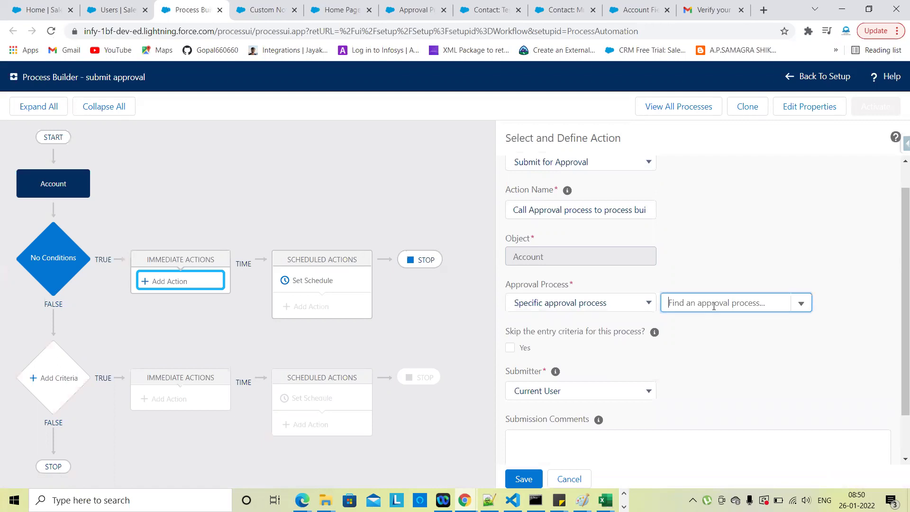
type("Call Approval process to process builder")
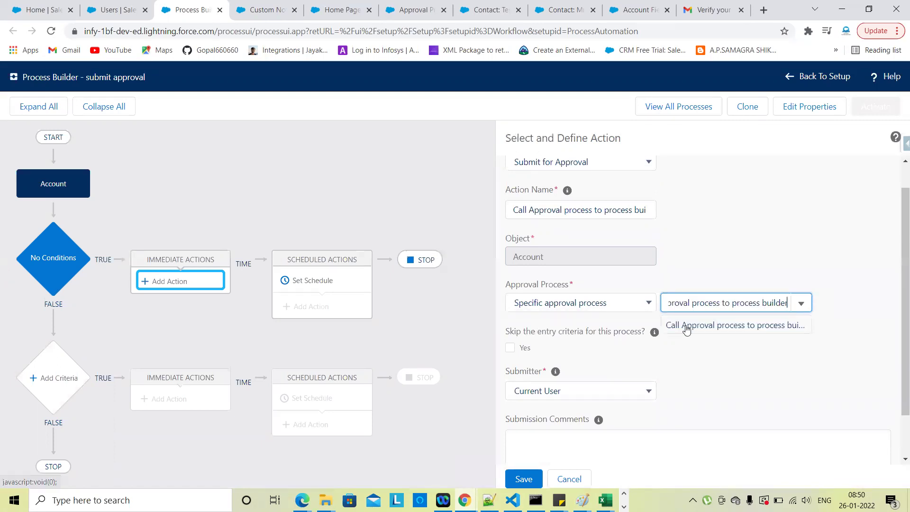
left_click(734, 326)
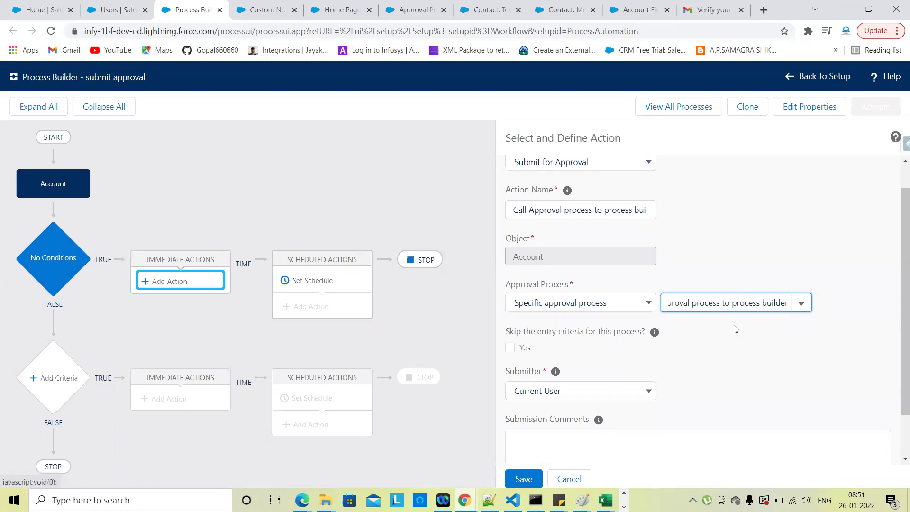
left_click(755, 431)
scroll(665, 366, "down", 1)
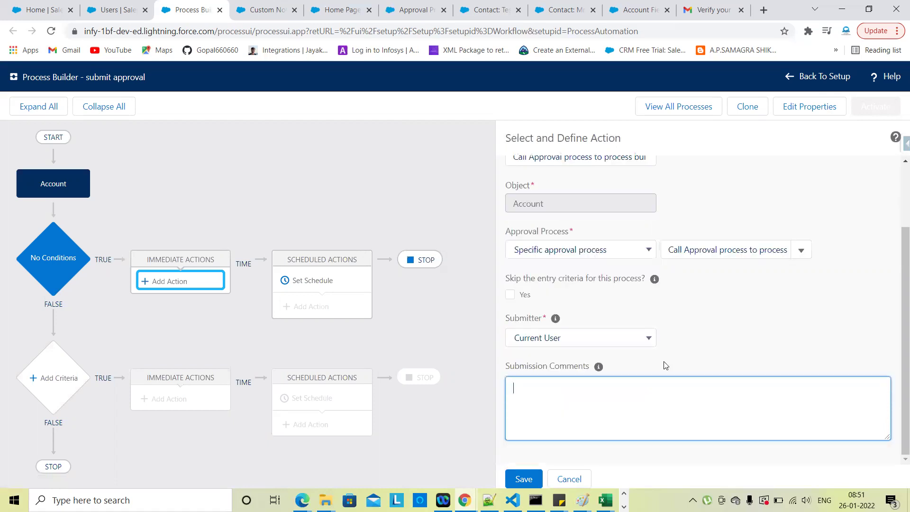
left_click(570, 339)
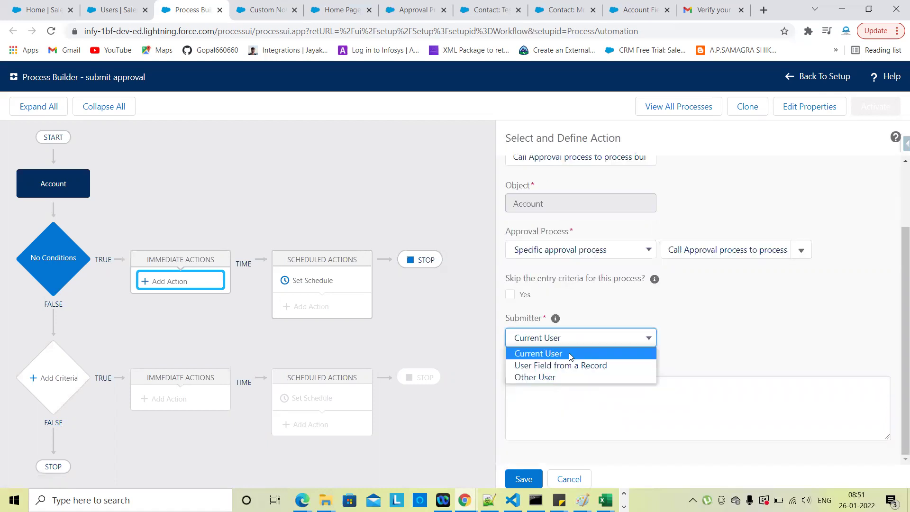
left_click(739, 347)
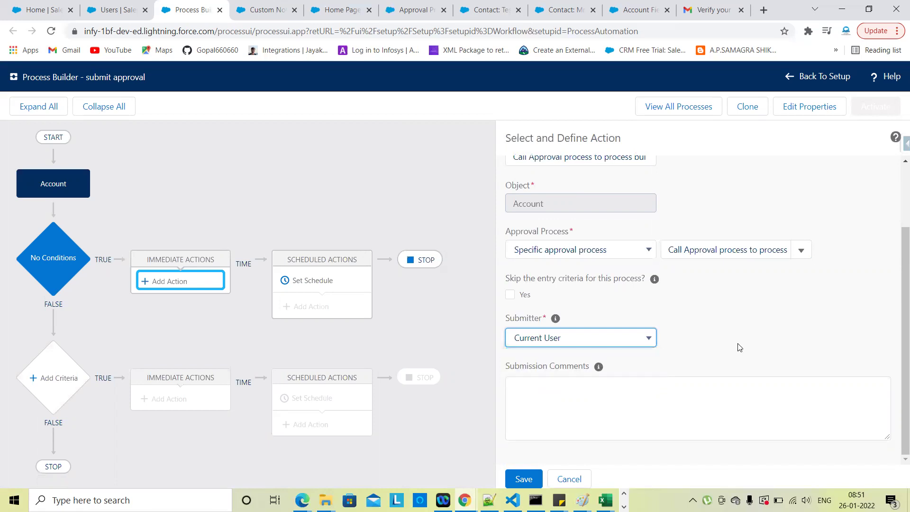
- Write submission comments greeting the approver by name, followed by "Could you please check my record." and "Thanks" on separate lines
left_click(595, 409)
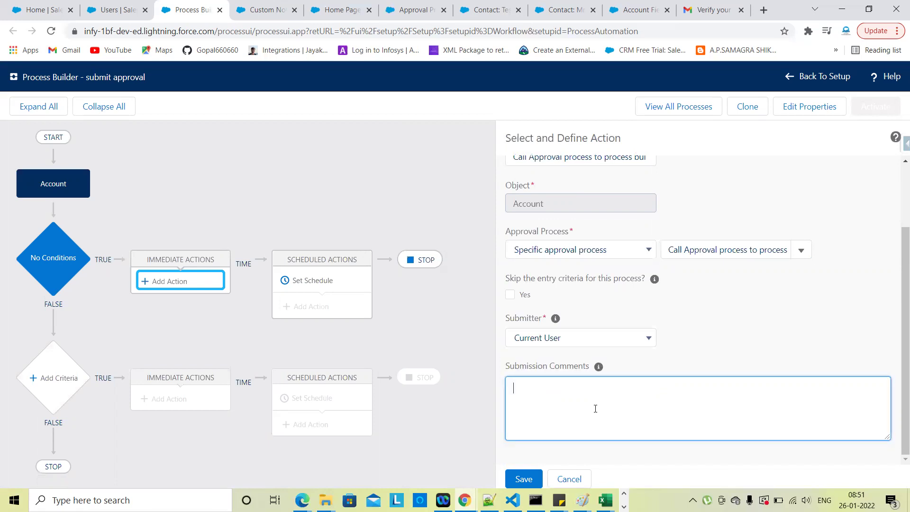
type("HI ==")
key("BackSpace")
key("BackSpace")
key("BackSpace")
type("Sa")
type("ndeep , ")
type("COu")
type("d")
key("BackSpace")
key("BackSpace")
key("BackSpace")
key("BackSpace")
type("ould you please c")
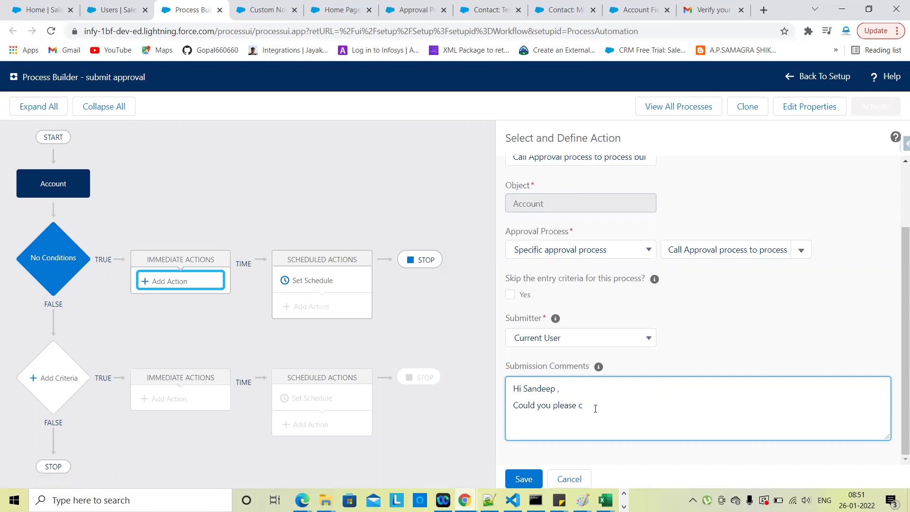
type("hec")
key("BackSpace")
key("BackSpace")
key("BackSpace")
type("ec")
type("k ")
type("my ")
type("r")
type("ecord. ")
type("Thaks")
key("BackSpace")
key("BackSpace")
type("nks'")
key("Return")
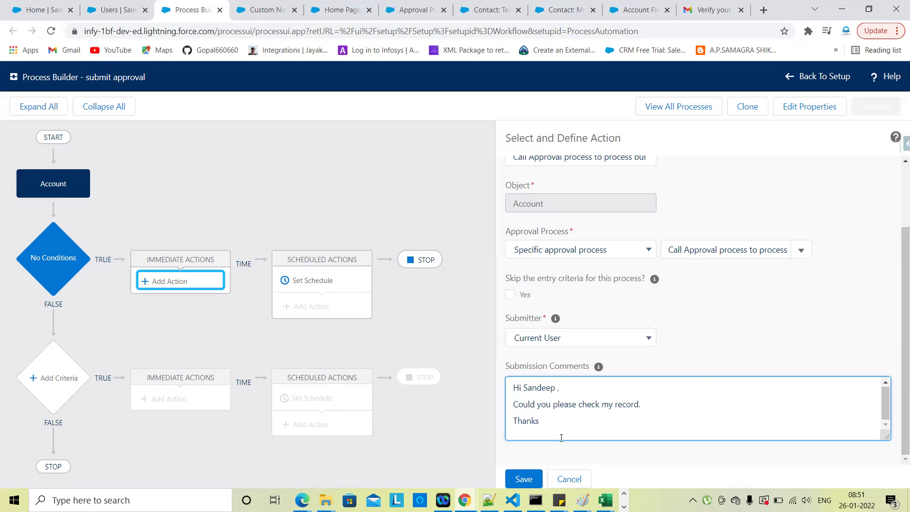
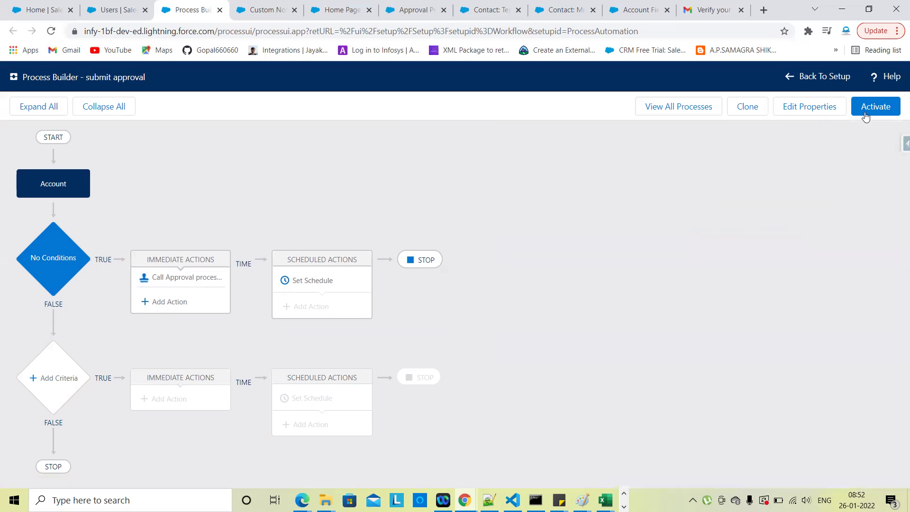
- Activate the "submit approval" process and confirm the version activation
left_click(865, 116)
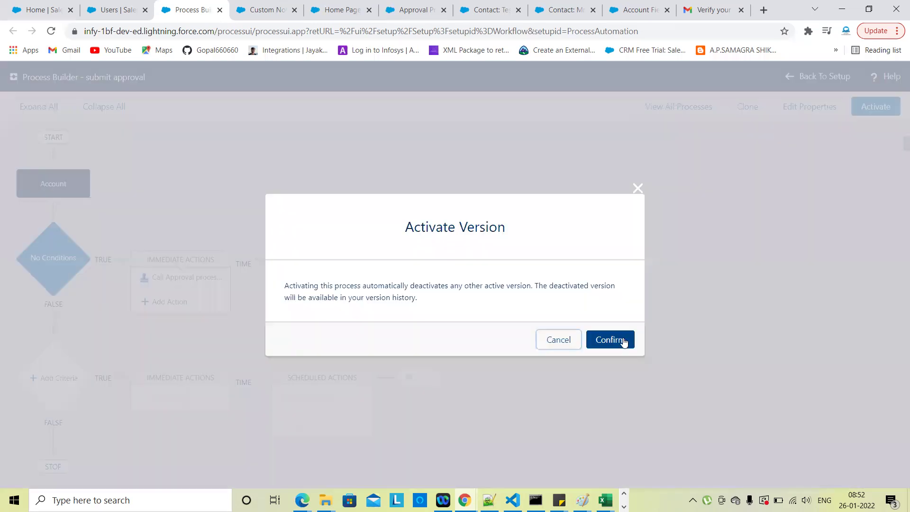
left_click(611, 340)
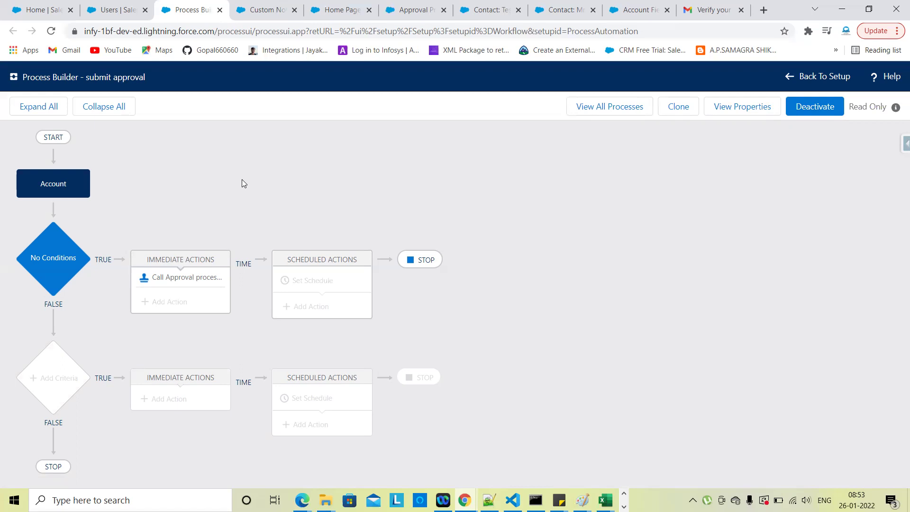
- Open the Accounts home in a new browser tab from the approval process page and start a new account
left_click(417, 7)
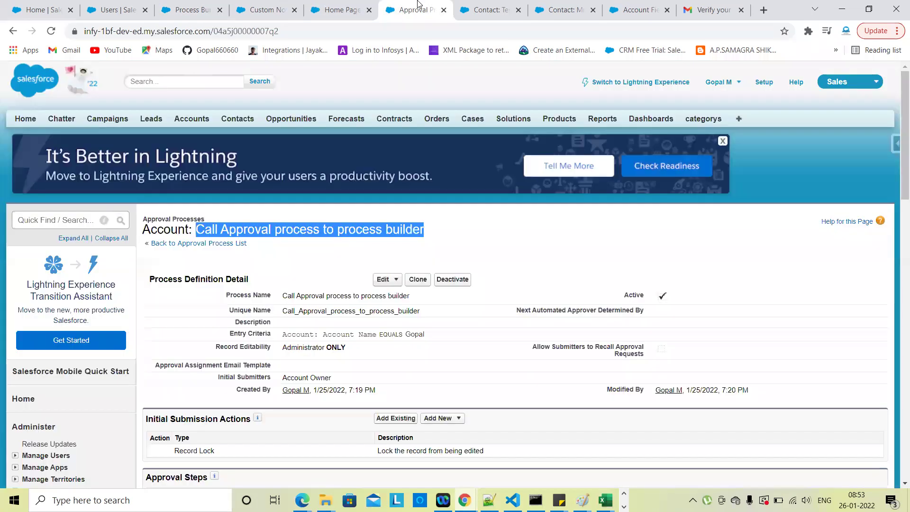
middle_click(204, 124)
left_click_drag(436, 4, 382, 7)
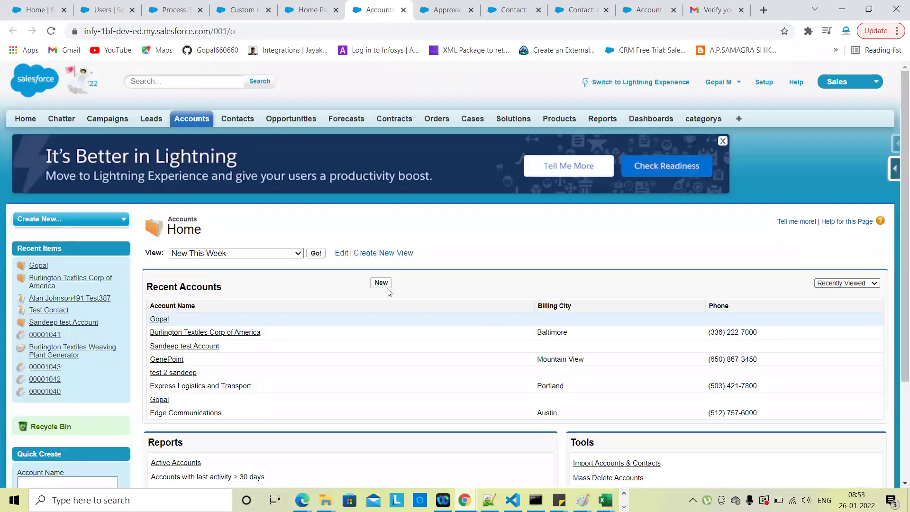
left_click(382, 283)
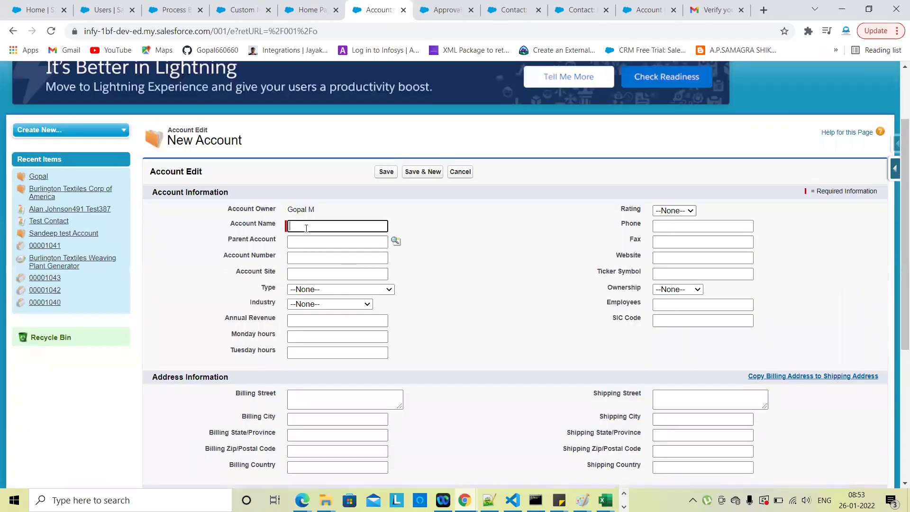
- Enter the account name that matches the approval process's entry criteria and try to save the account
type("Gopal")
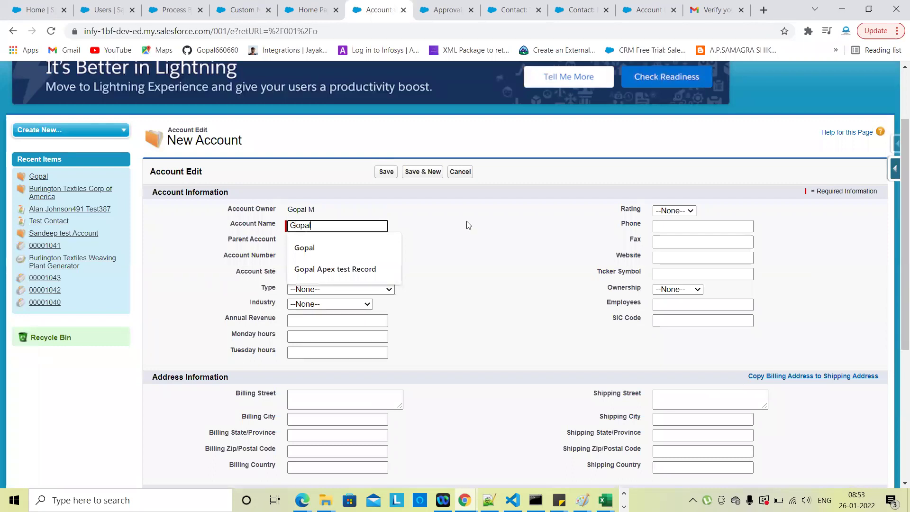
left_click(467, 226)
scroll(493, 395, "down", 5)
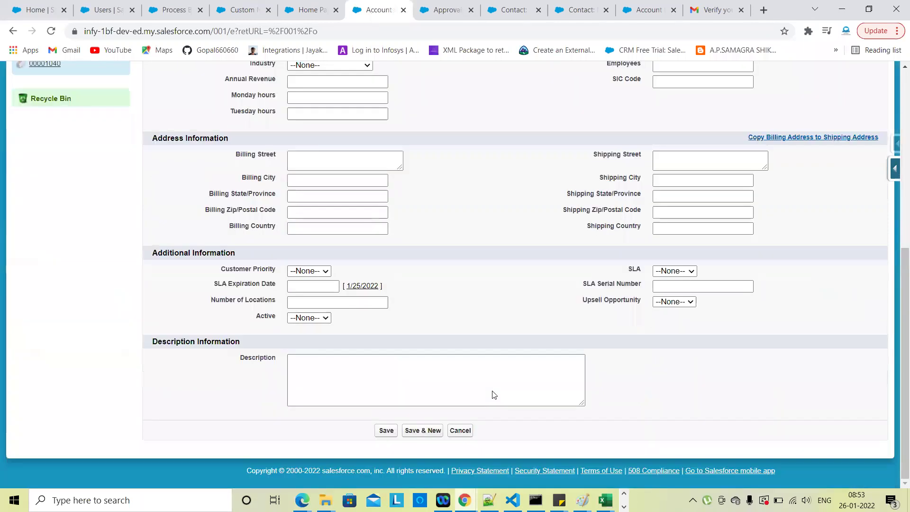
scroll(494, 395, "up", 4)
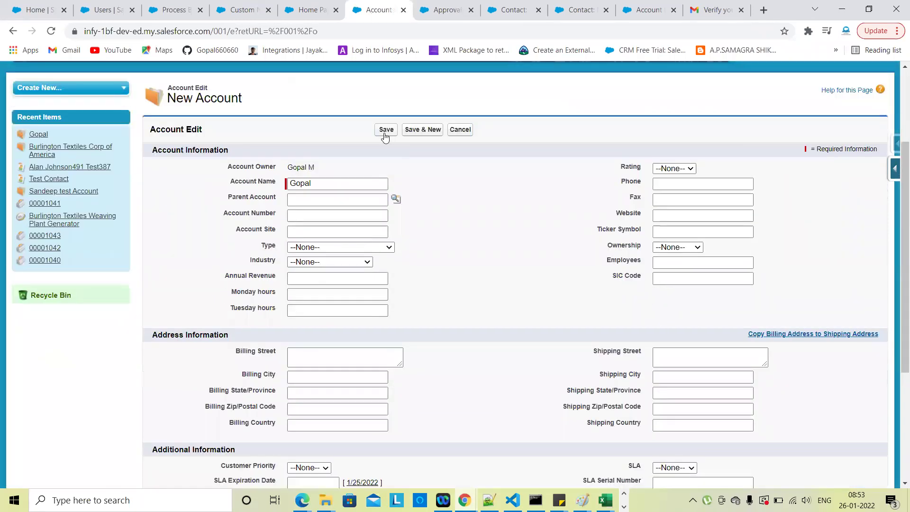
left_click(386, 130)
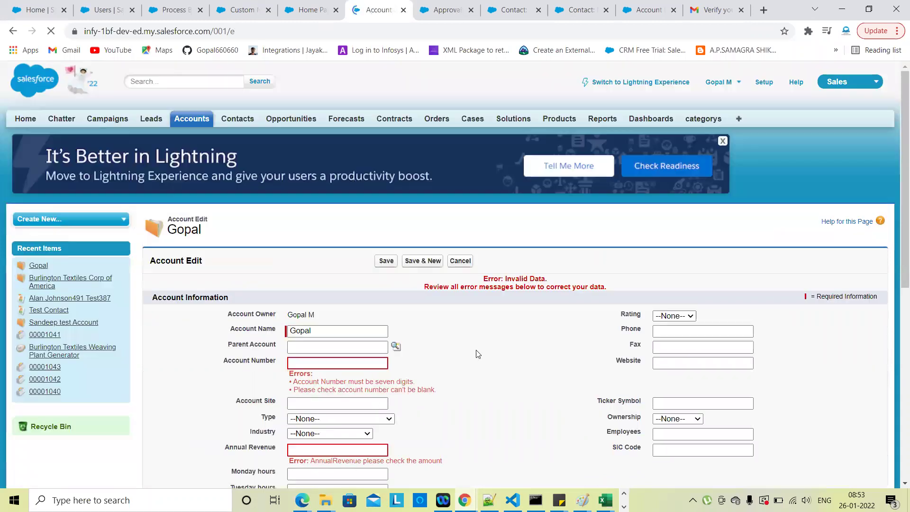
- Enter a seven-digit account number and an annual revenue of 2579352, and save the account
scroll(493, 323, "down", 4)
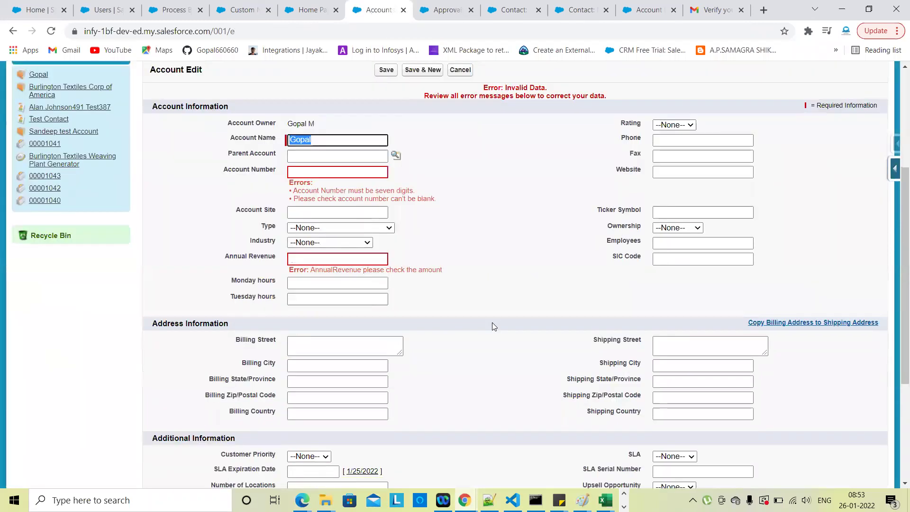
scroll(337, 202, "up", 1)
left_click(328, 188)
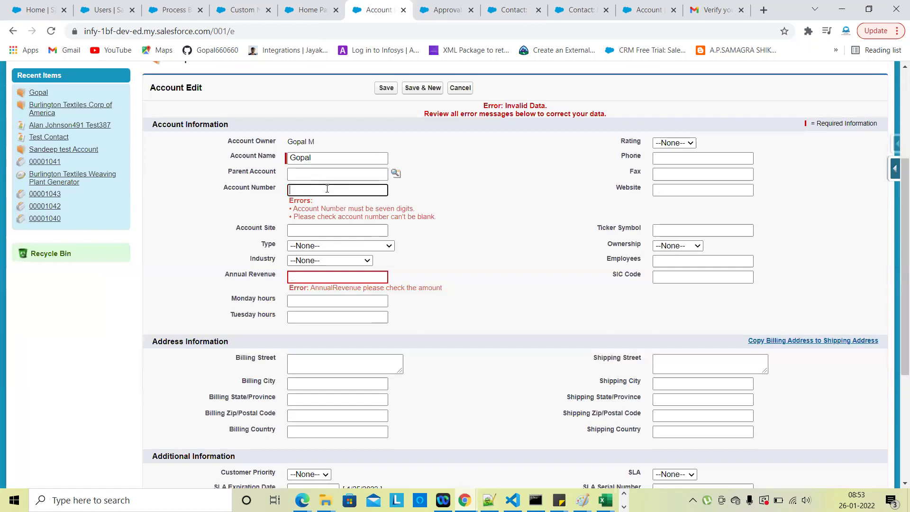
type("5789184")
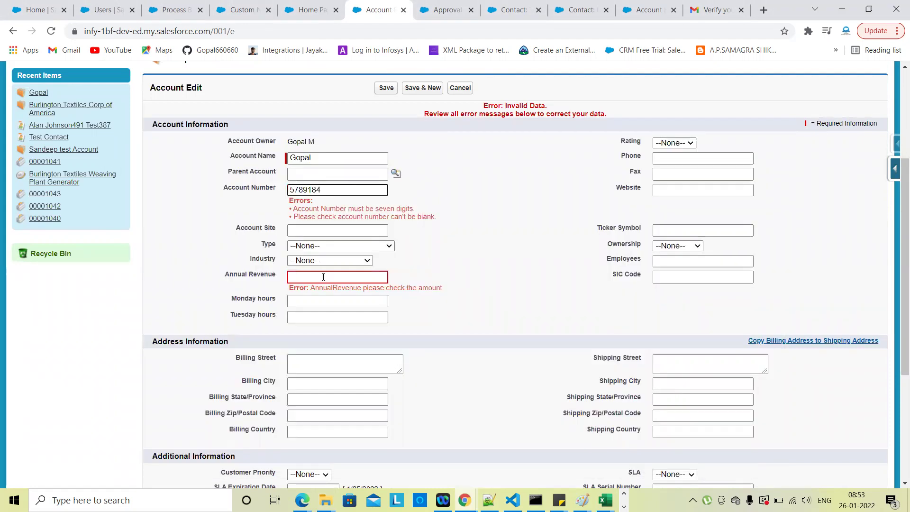
left_click(323, 277)
type("2579352")
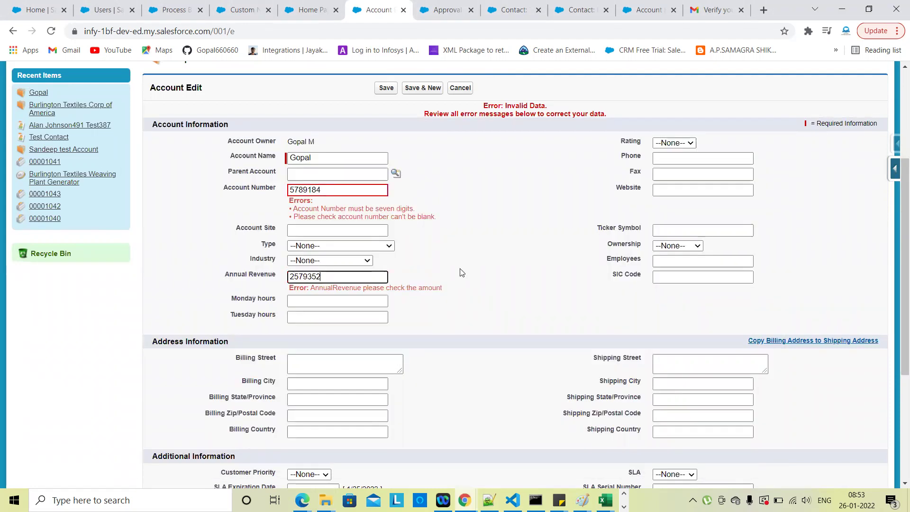
scroll(463, 273, "up", 2)
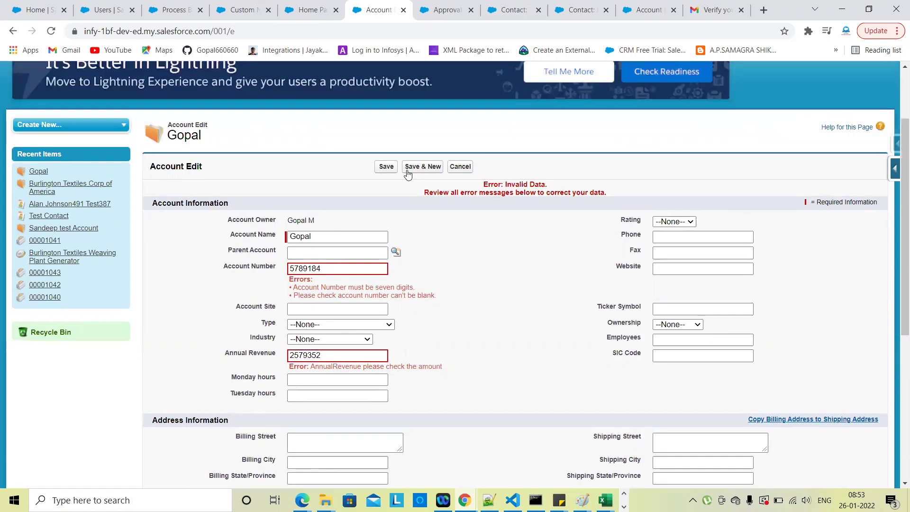
left_click(388, 168)
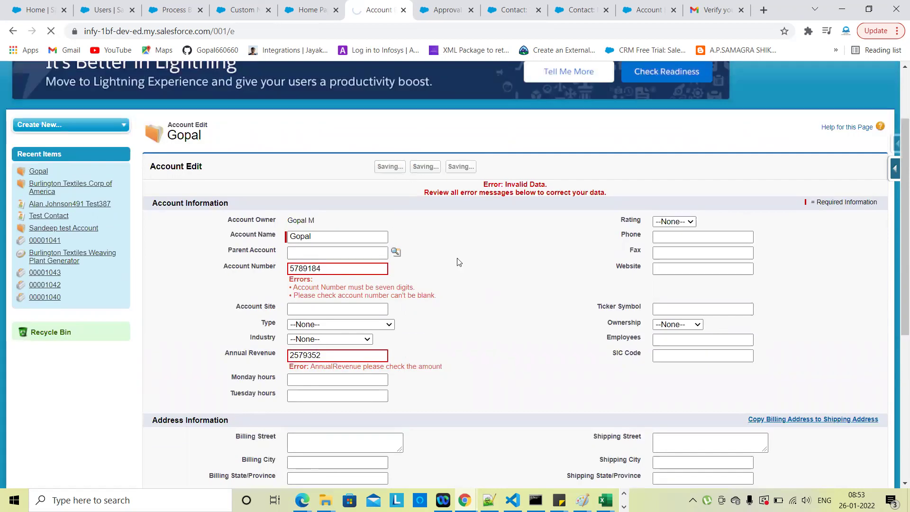
- Check the lock indicator on the saved account and compare its name with the approval process's entry criteria
scroll(375, 331, "down", 3)
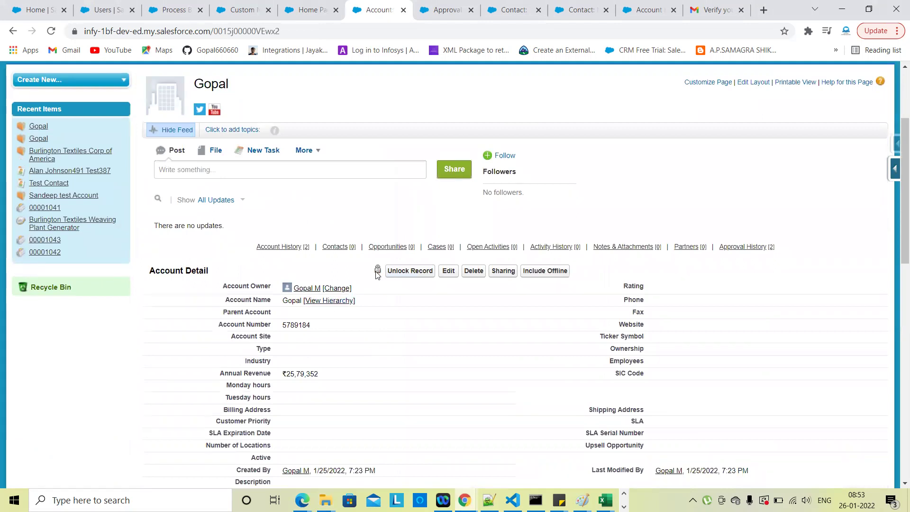
mouse_move(379, 277)
left_click(446, 15)
left_click(426, 340)
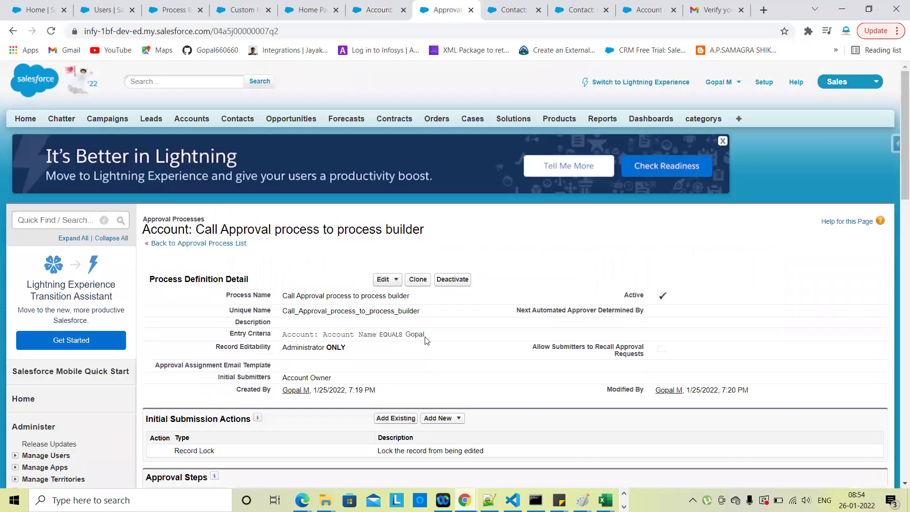
- Review the approval process's entry criteria, submission actions and approval steps
left_click_drag(425, 335, 359, 335)
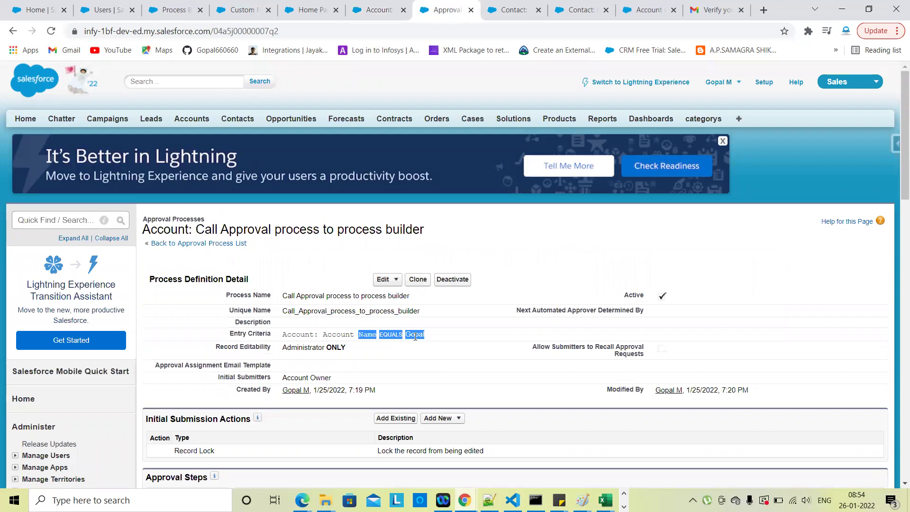
left_click(470, 345)
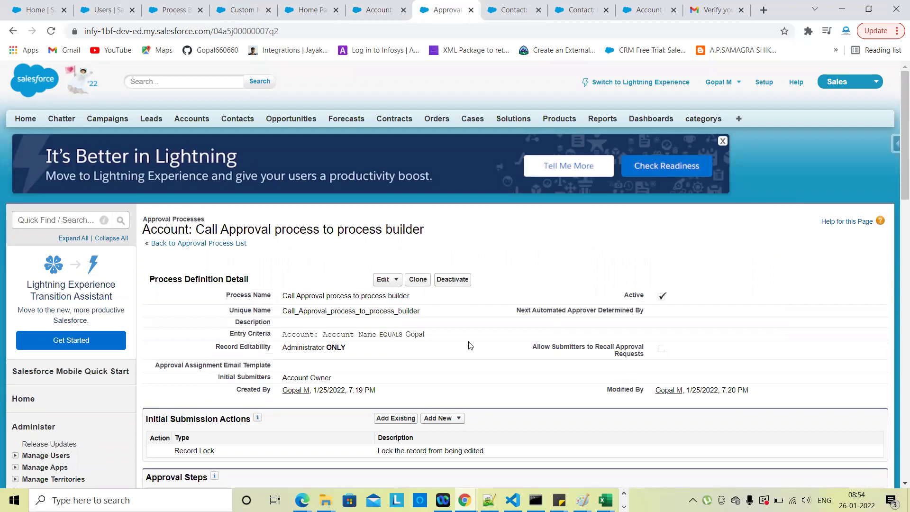
scroll(470, 345, "down", 5)
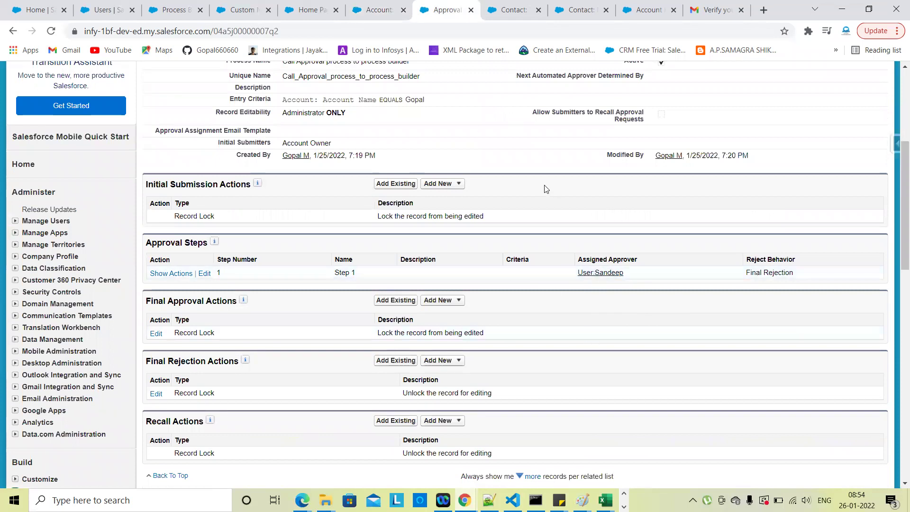
- Open the immediate action of the "submit approval" process and compare its settings with the approval process definition
left_click(172, 10)
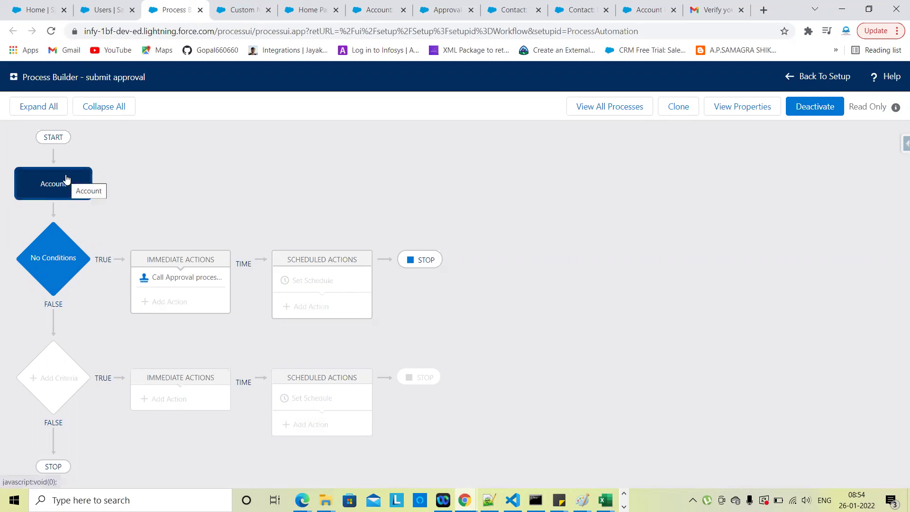
left_click(185, 281)
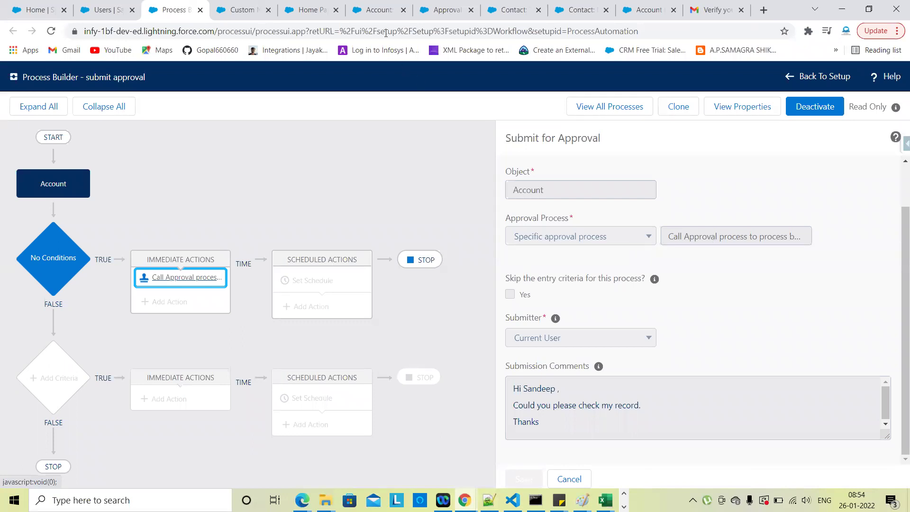
left_click(441, 11)
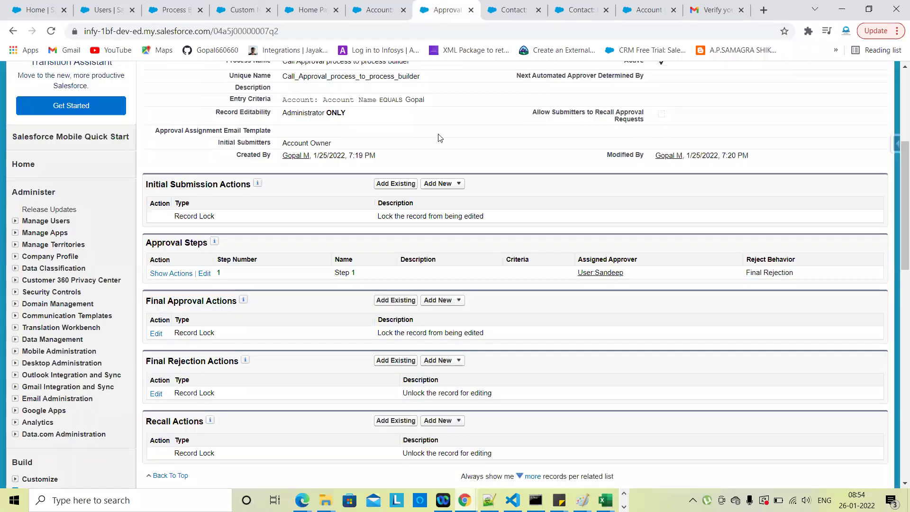
scroll(441, 139, "up", 2)
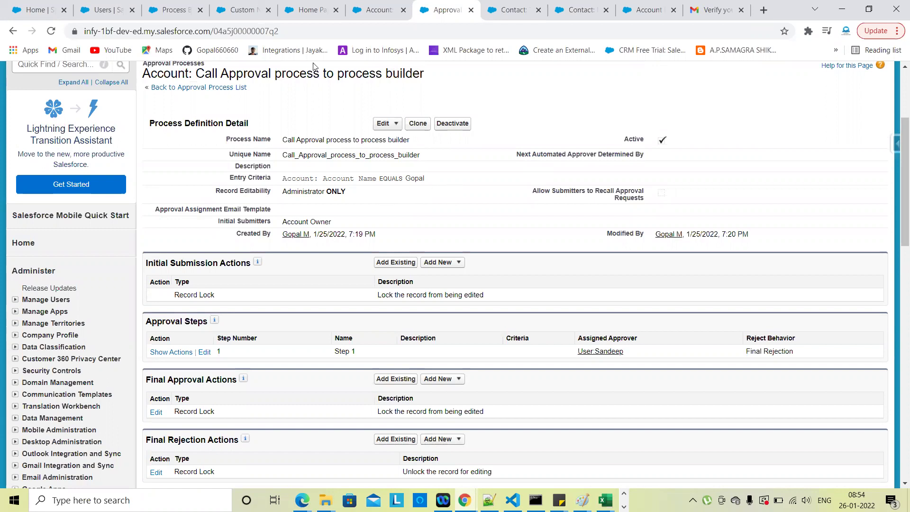
- Compare the comments in the saved account's approval history with the submission comments of the process's Submit for Approval action
left_click(362, 14)
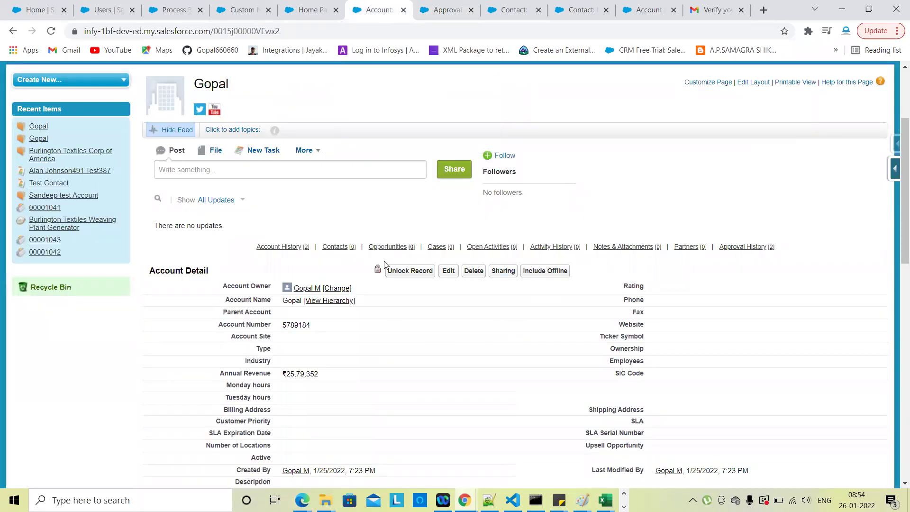
scroll(501, 399, "down", 3)
scroll(502, 399, "down", 10)
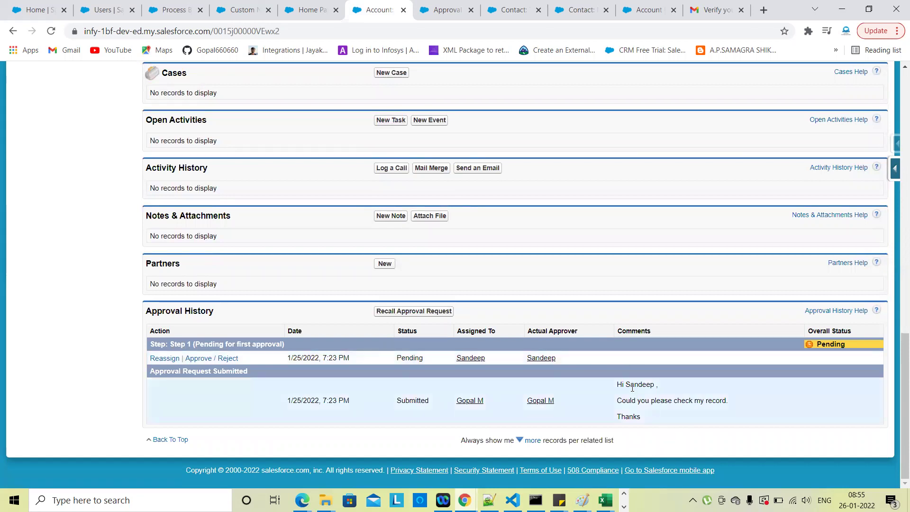
key("ctrl+Page_Up")
key("ctrl+Page_Up")
key("ctrl+Page_Up")
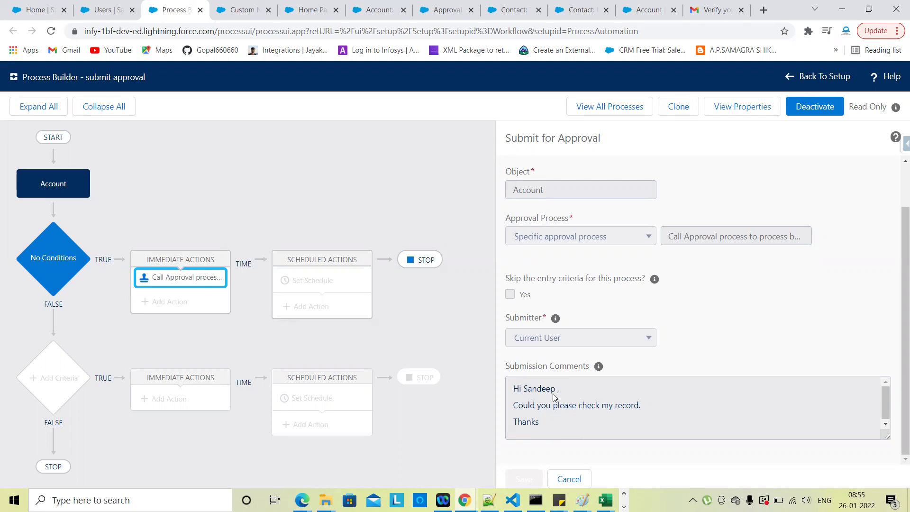
left_click(311, 7)
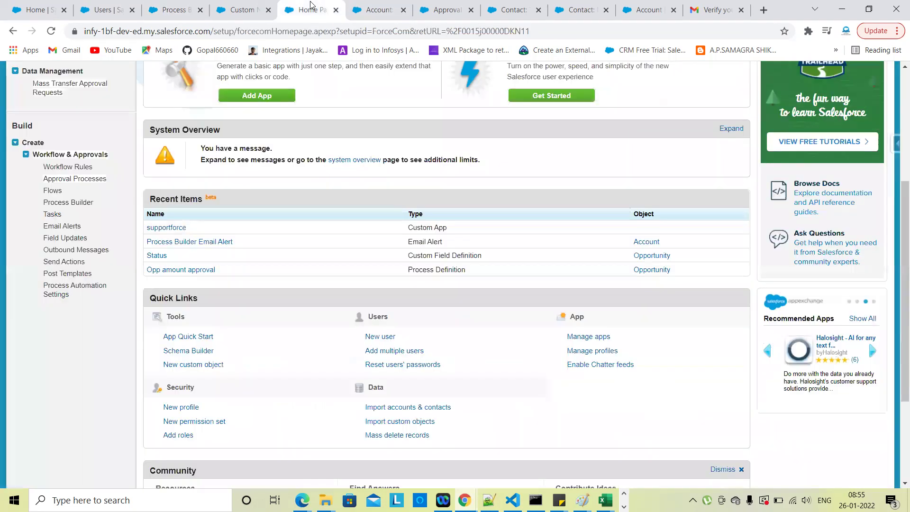
left_click(379, 9)
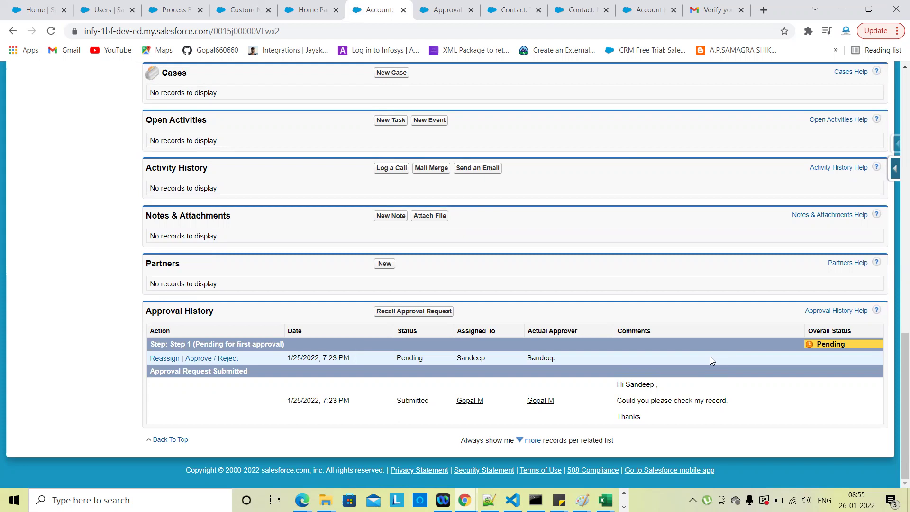
- Approve the account's pending approval request with the comment "ok" and check the account's approval history
left_click(203, 359)
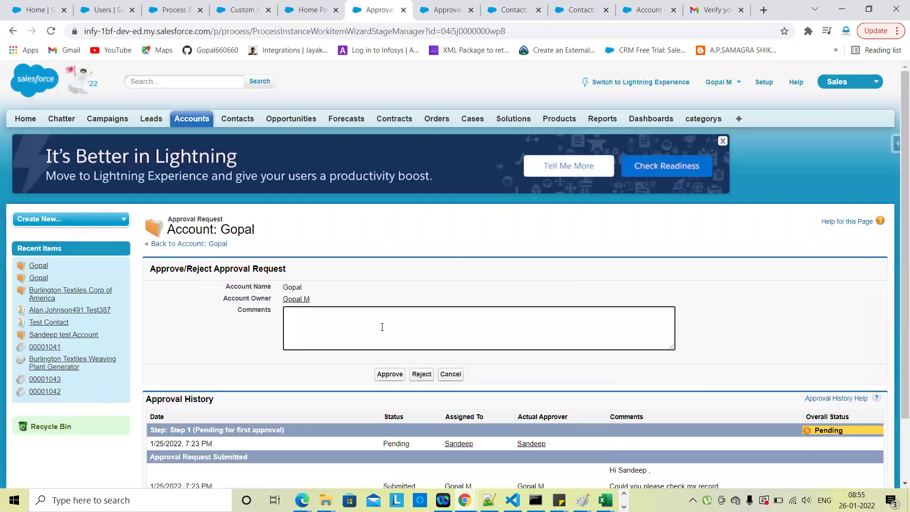
type("ok")
scroll(385, 323, "down", 1)
left_click(398, 327)
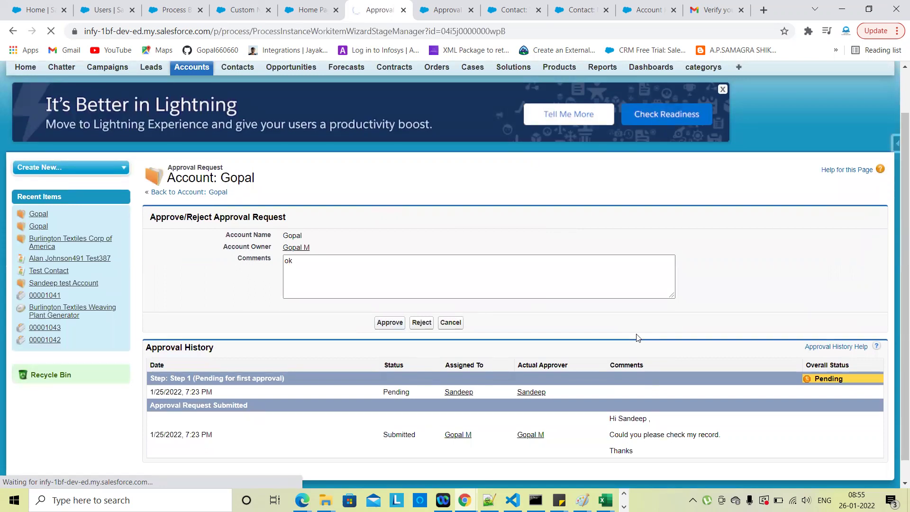
scroll(637, 337, "down", 1)
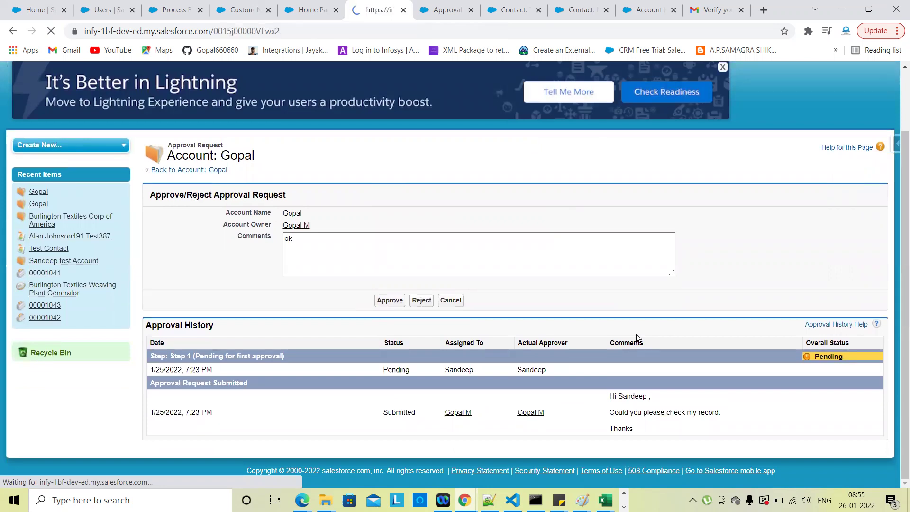
scroll(469, 339, "down", 15)
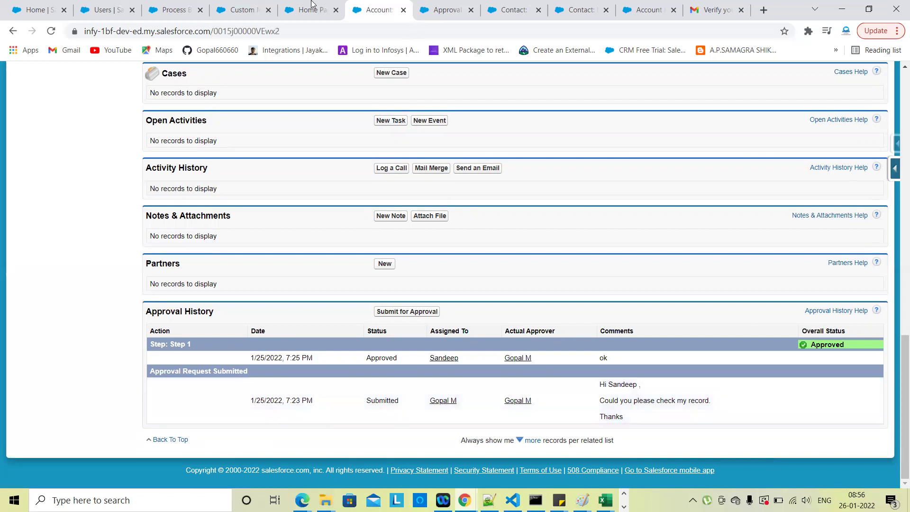
- Return to the "submit approval" process and review its Submit for Approval action
left_click(175, 5)
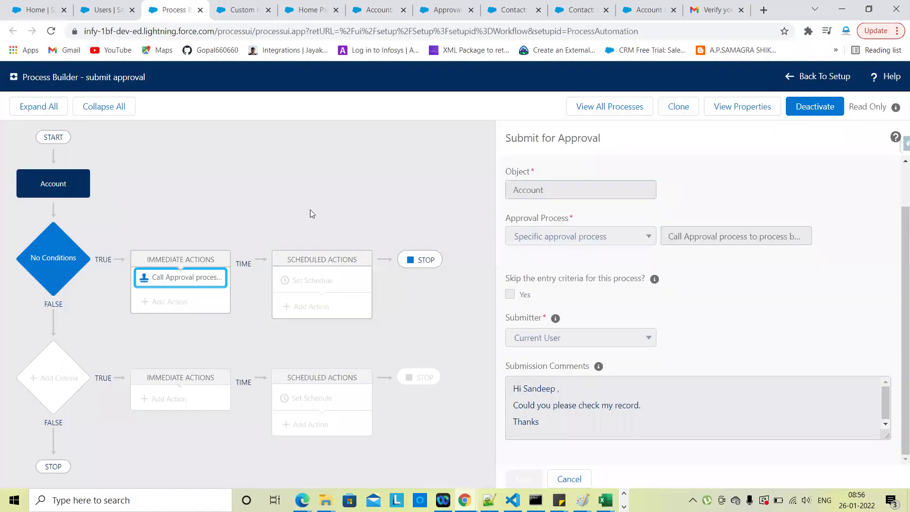
triple_click(547, 136)
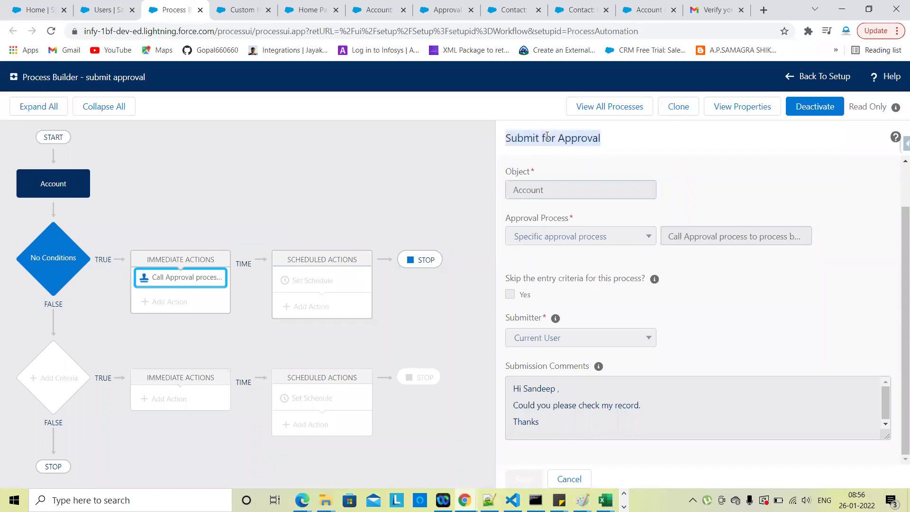
left_click(627, 153)
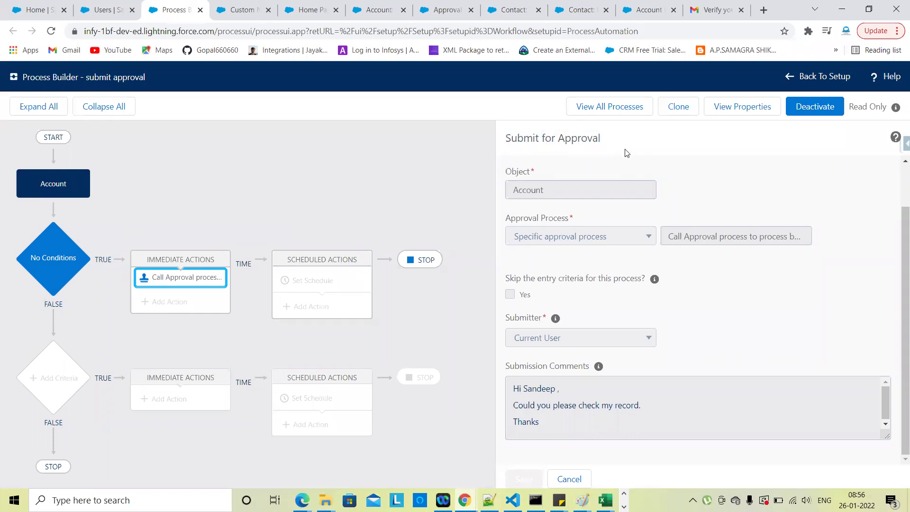